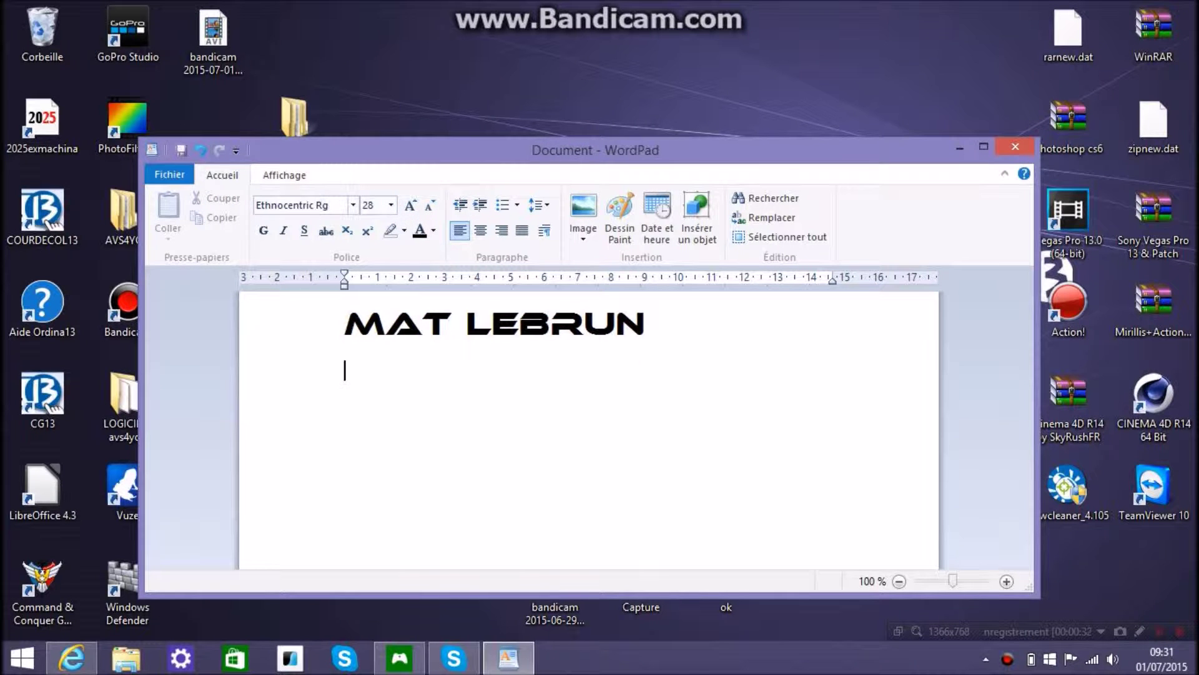
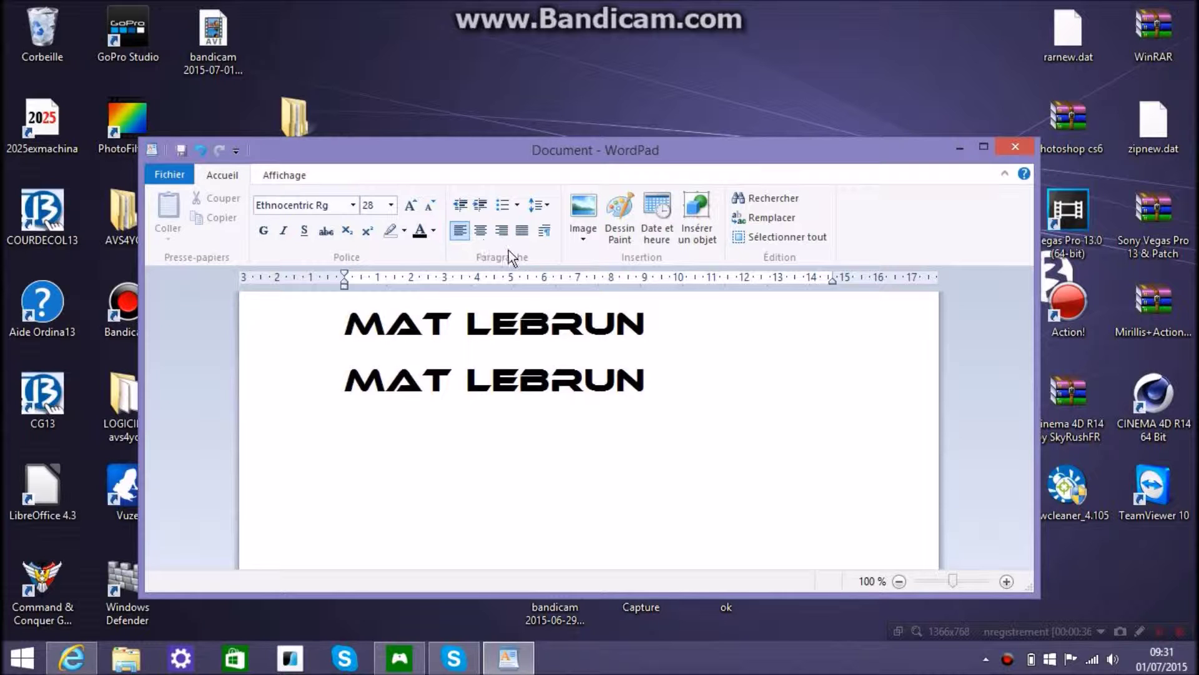
{"action": "left_click_drag", "start_coordinate": [665, 379], "coordinate": [399, 375]}
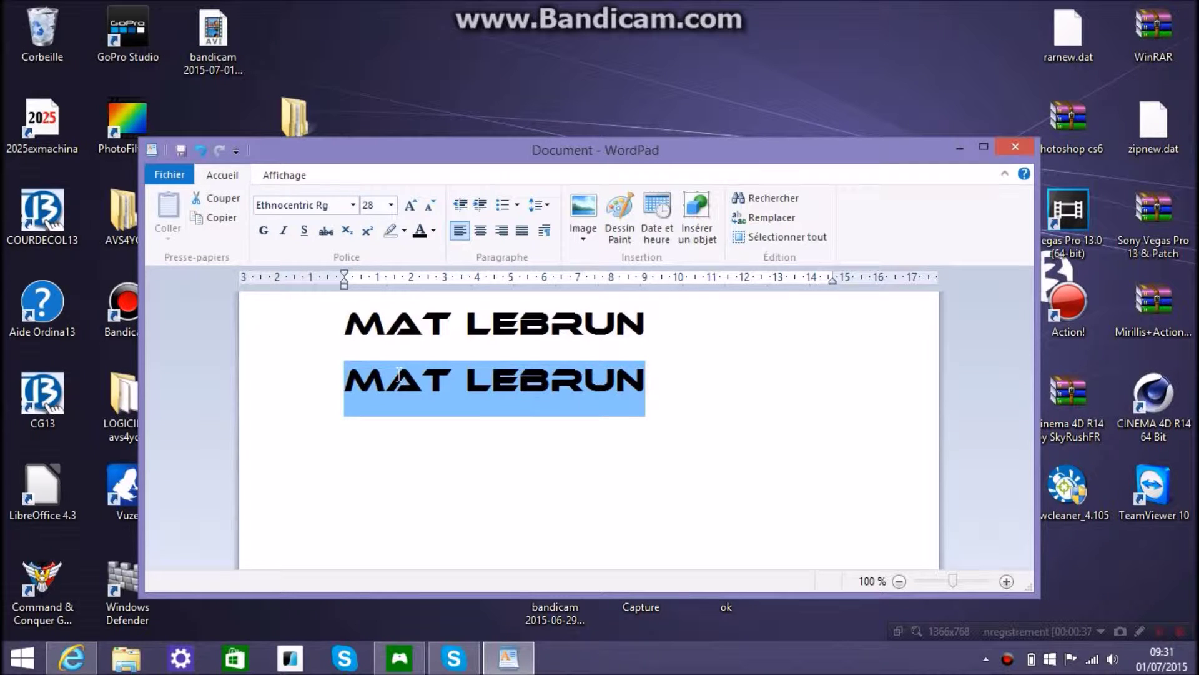
{"action": "left_click", "coordinate": [353, 205]}
{"action": "scroll", "coordinate": [340, 406], "scroll_direction": "down", "scroll_amount": 3}
{"action": "left_click", "coordinate": [337, 437]}
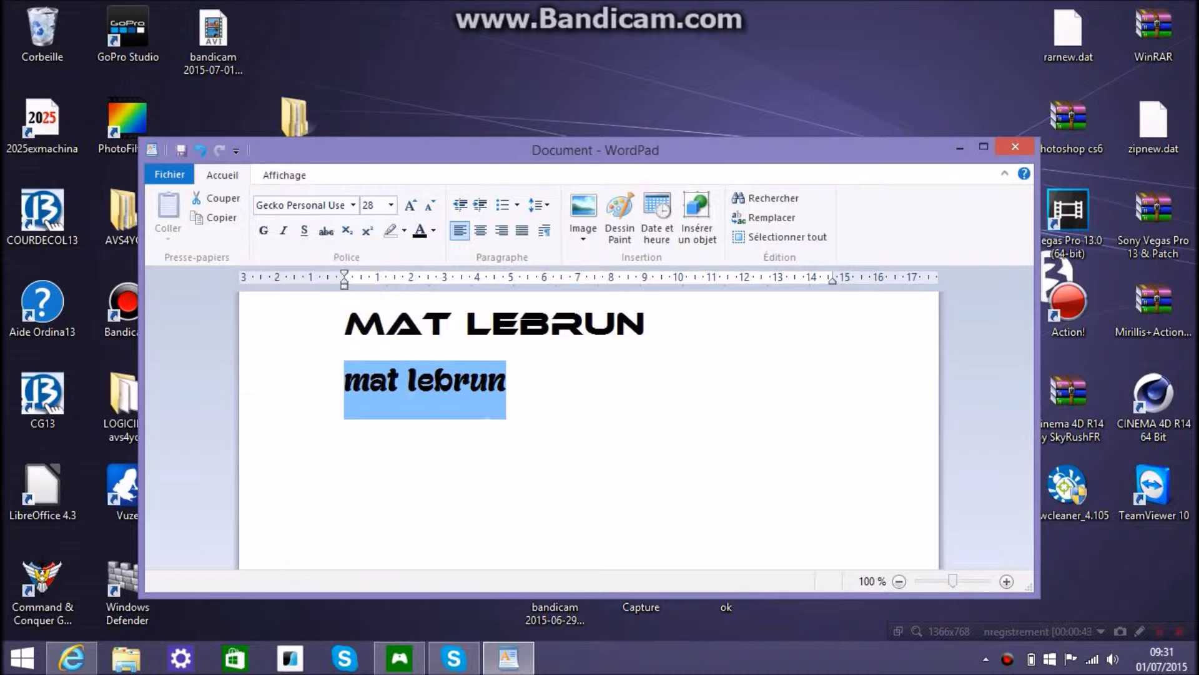
Close WordPad without saving the document (Ne pas enregistrer)
{"action": "left_click", "coordinate": [422, 390]}
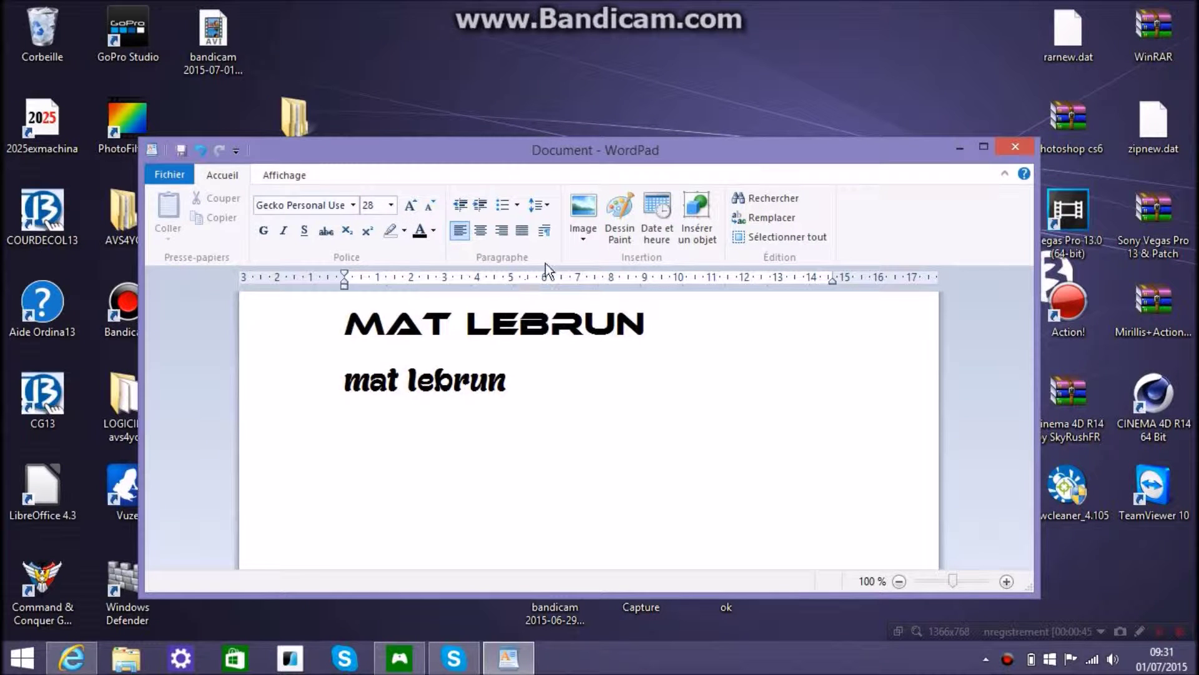
{"action": "left_click", "coordinate": [1019, 144]}
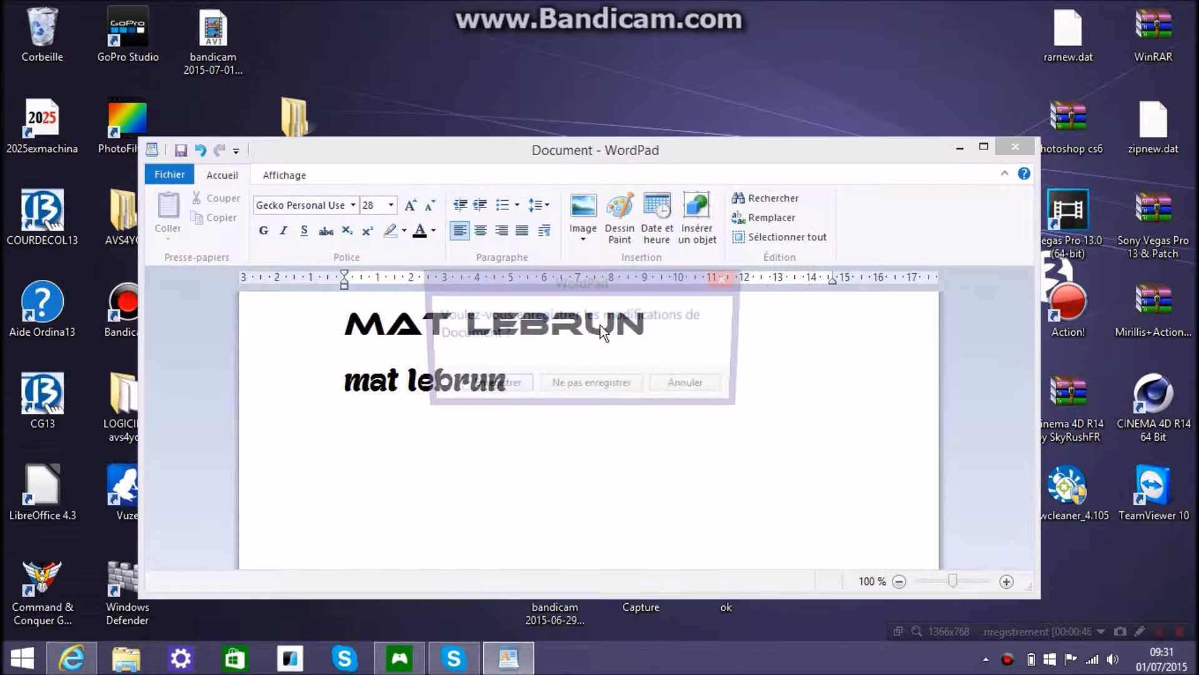
{"action": "left_click", "coordinate": [588, 387]}
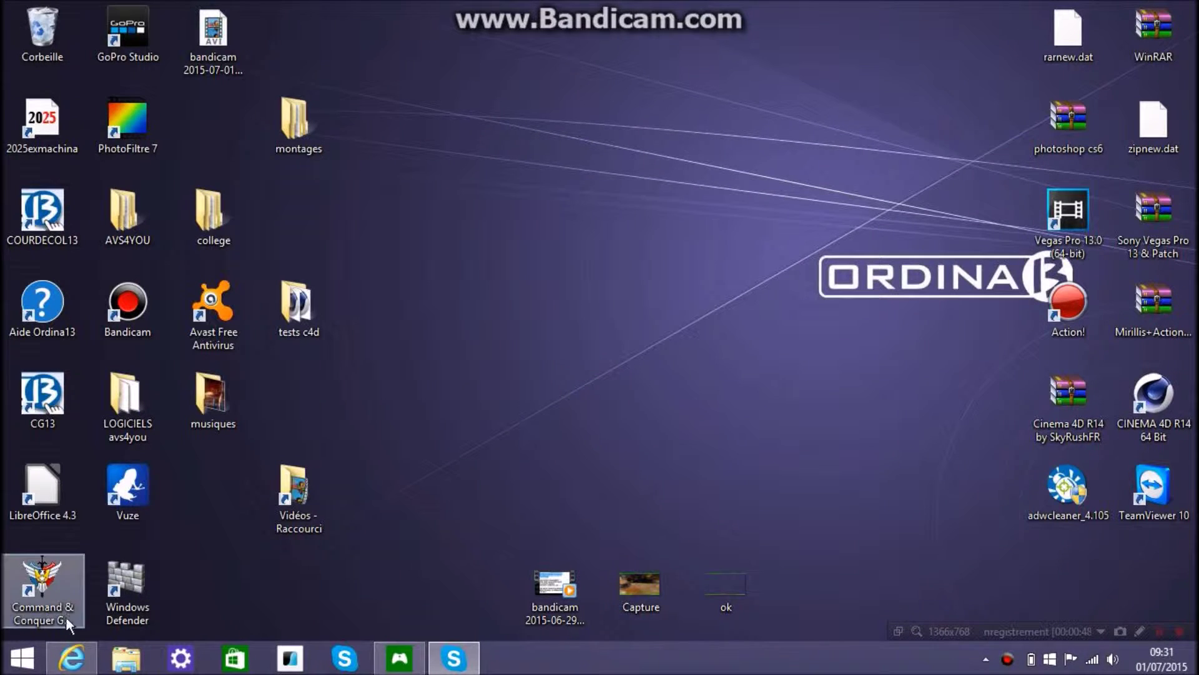
Bring the DaFont page in Internet Explorer back into view and look over it
{"action": "left_click", "coordinate": [73, 666]}
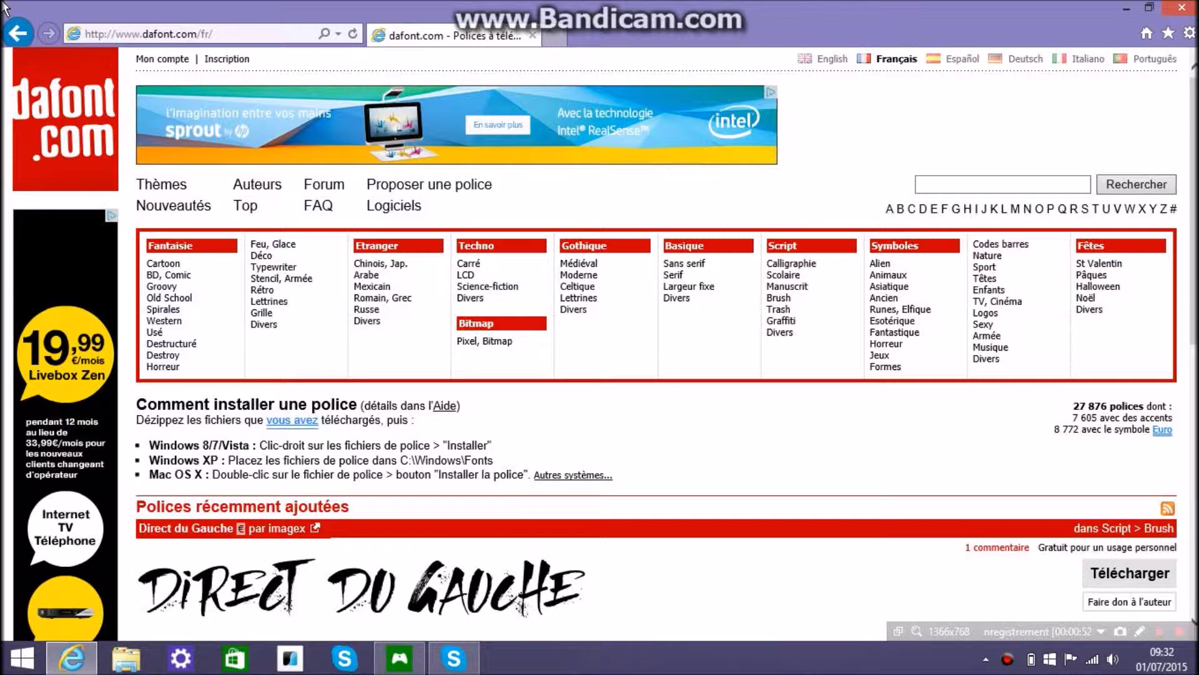
{"action": "left_click", "coordinate": [197, 36]}
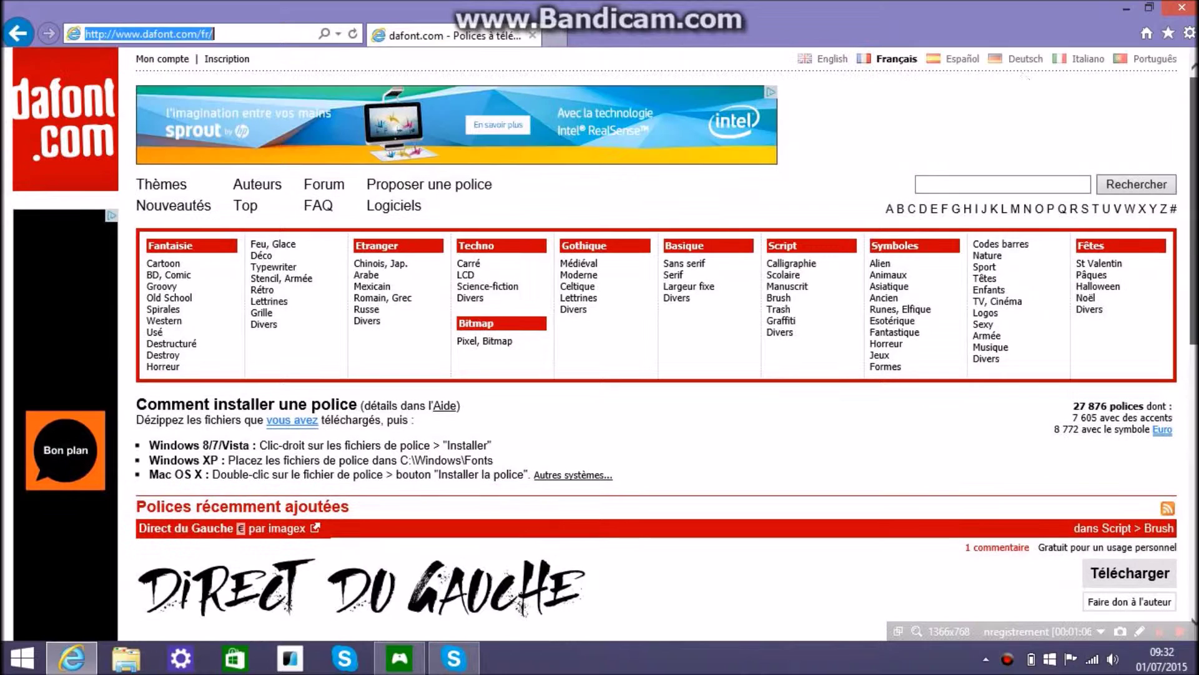
{"action": "left_click", "coordinate": [228, 34]}
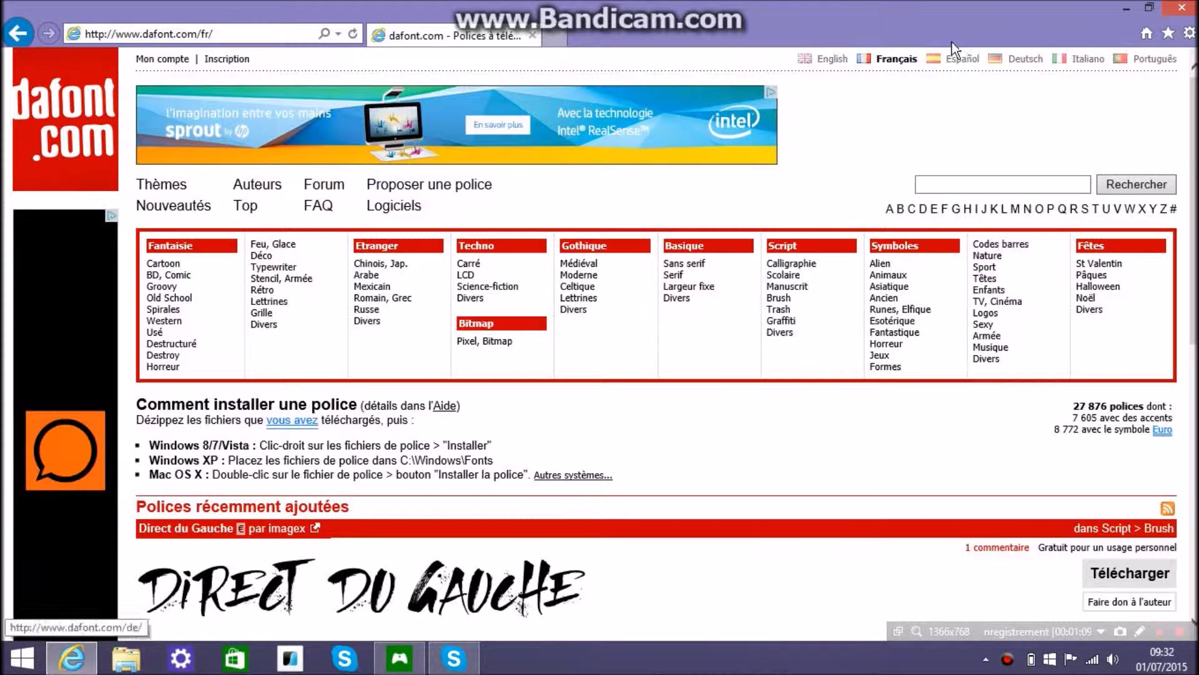
{"action": "scroll", "coordinate": [1193, 111], "scroll_direction": "down", "scroll_amount": 3}
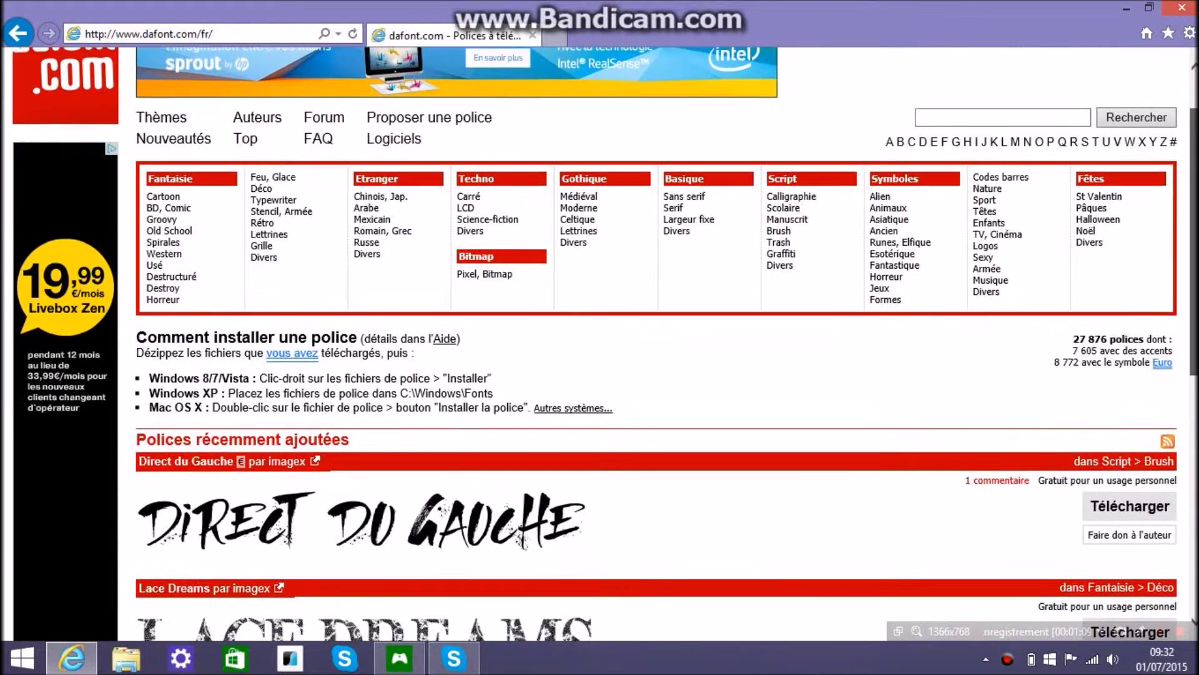
{"action": "scroll", "coordinate": [600, 344], "scroll_direction": "down", "scroll_amount": 4}
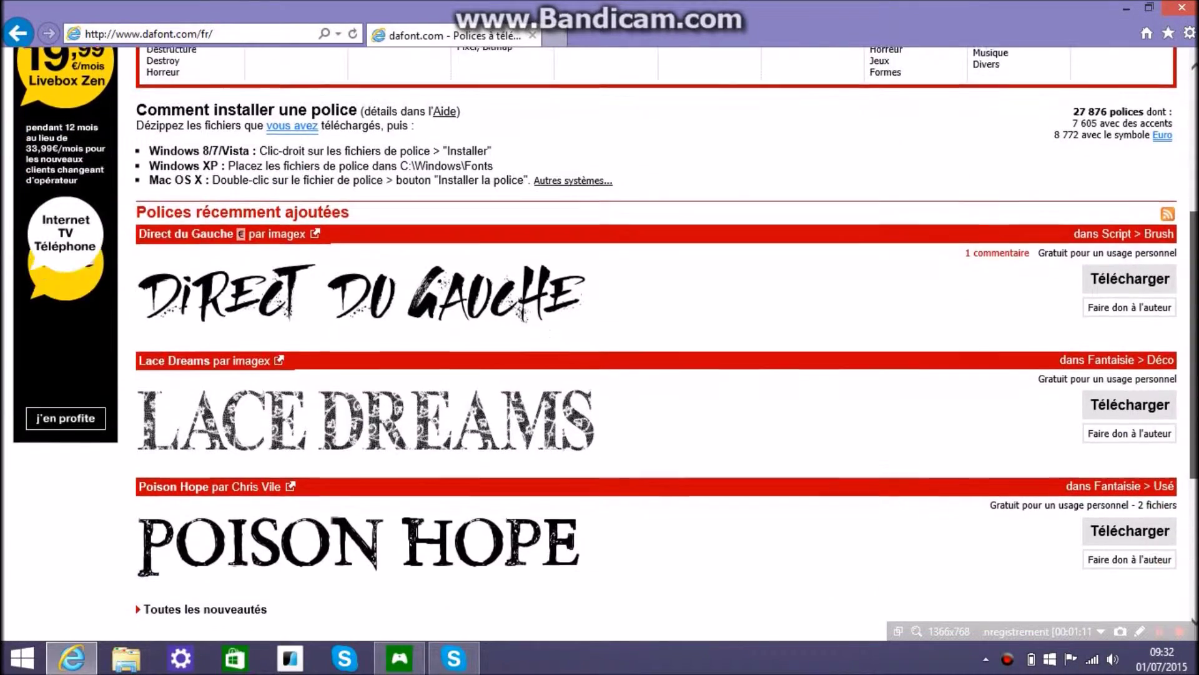
{"action": "scroll", "coordinate": [1190, 119], "scroll_direction": "up", "scroll_amount": 5}
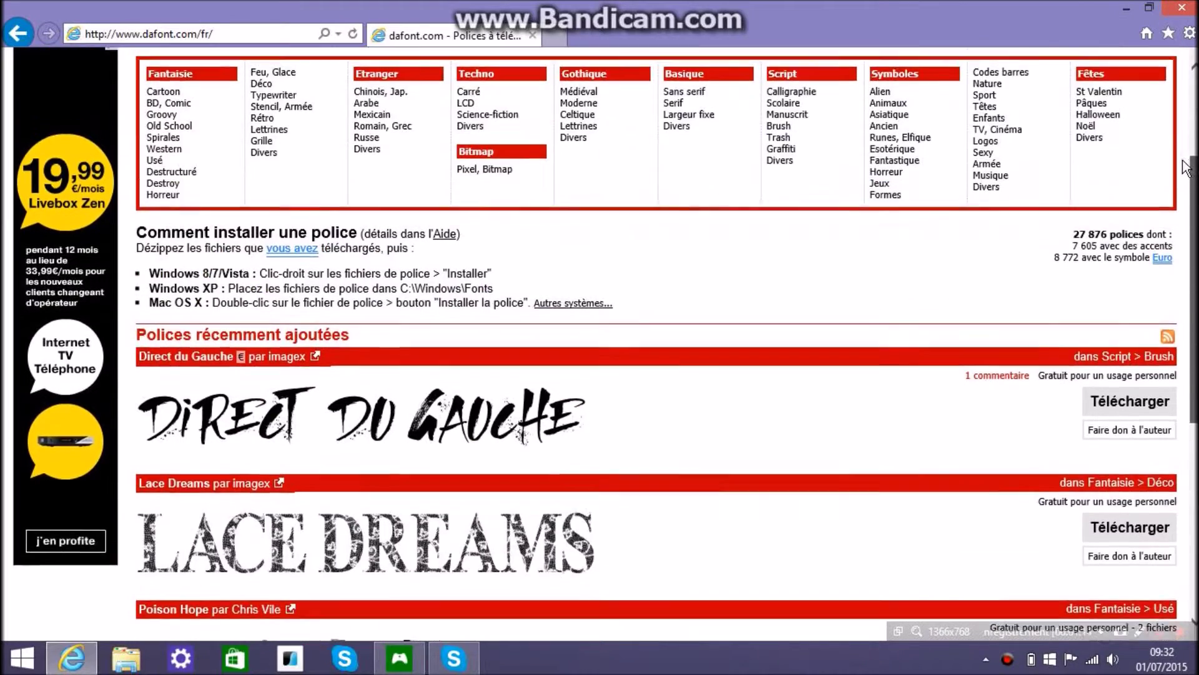
{"action": "scroll", "coordinate": [1174, 119], "scroll_direction": "up", "scroll_amount": 1}
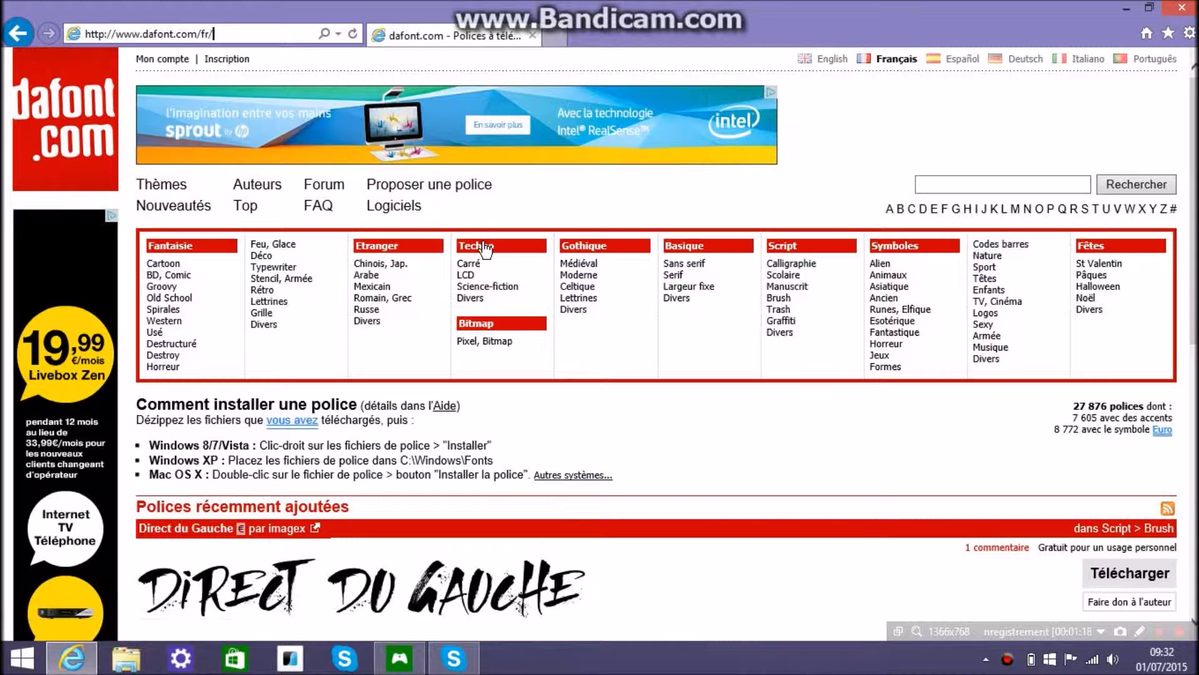
Open the Techno > Divers category and close the stray 7769domain.com pop-up tab
{"action": "left_click", "coordinate": [494, 297]}
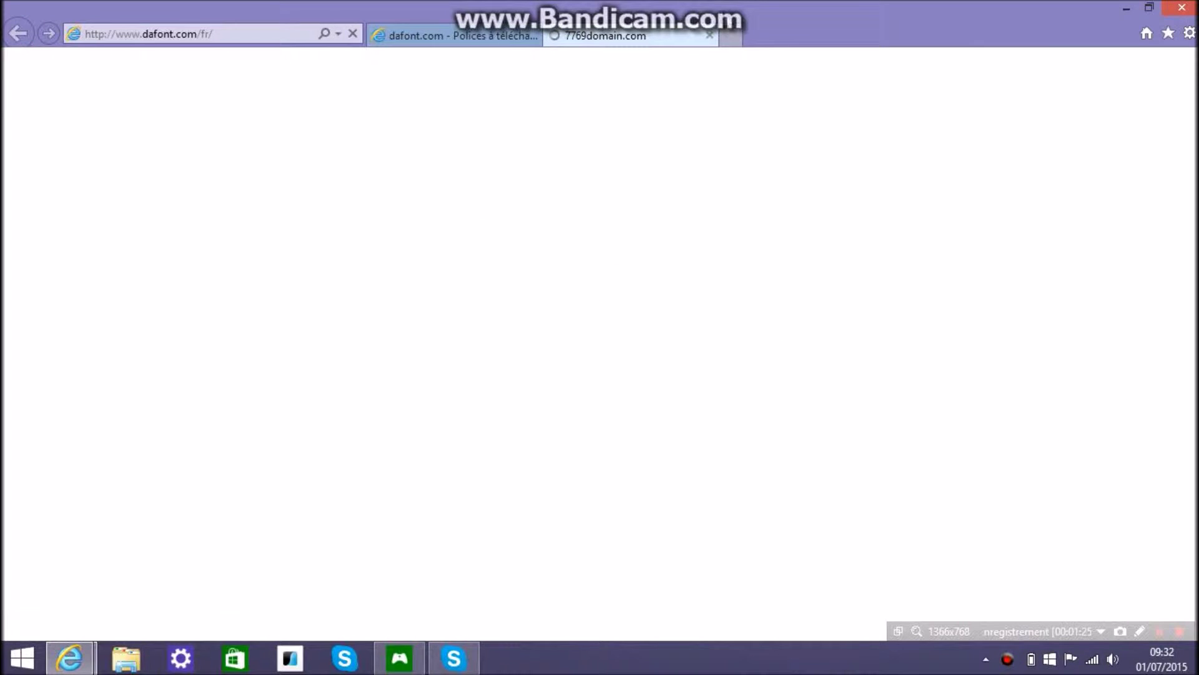
{"action": "left_click", "coordinate": [710, 35]}
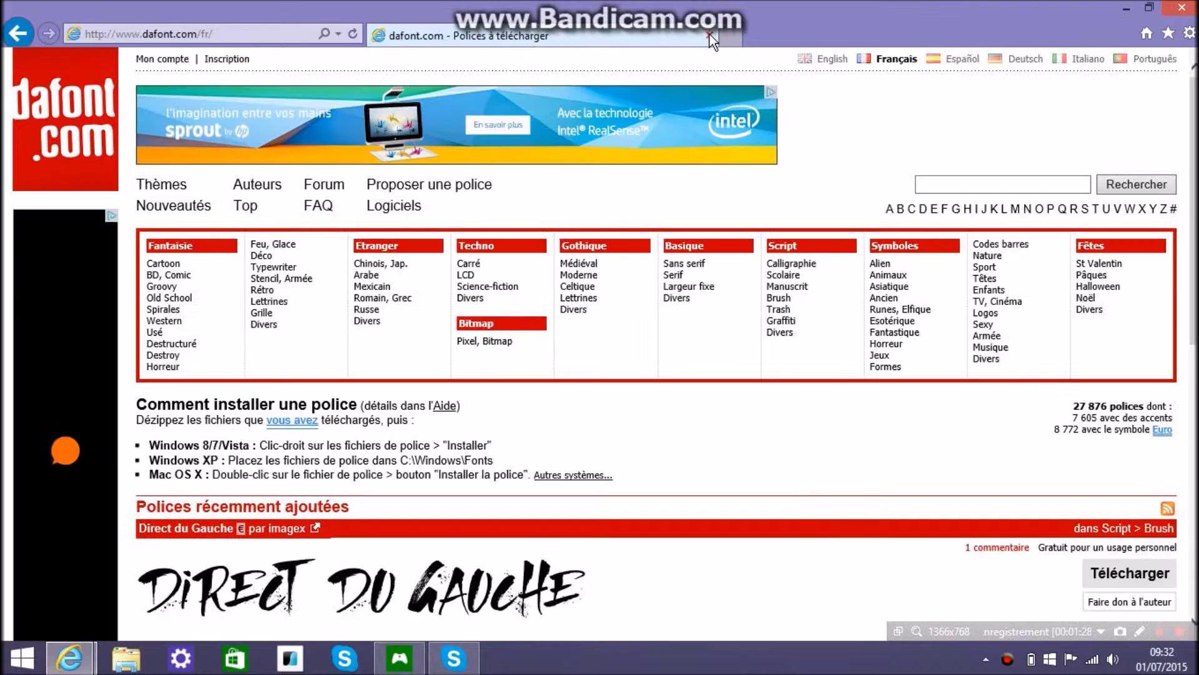
{"action": "left_click", "coordinate": [467, 298]}
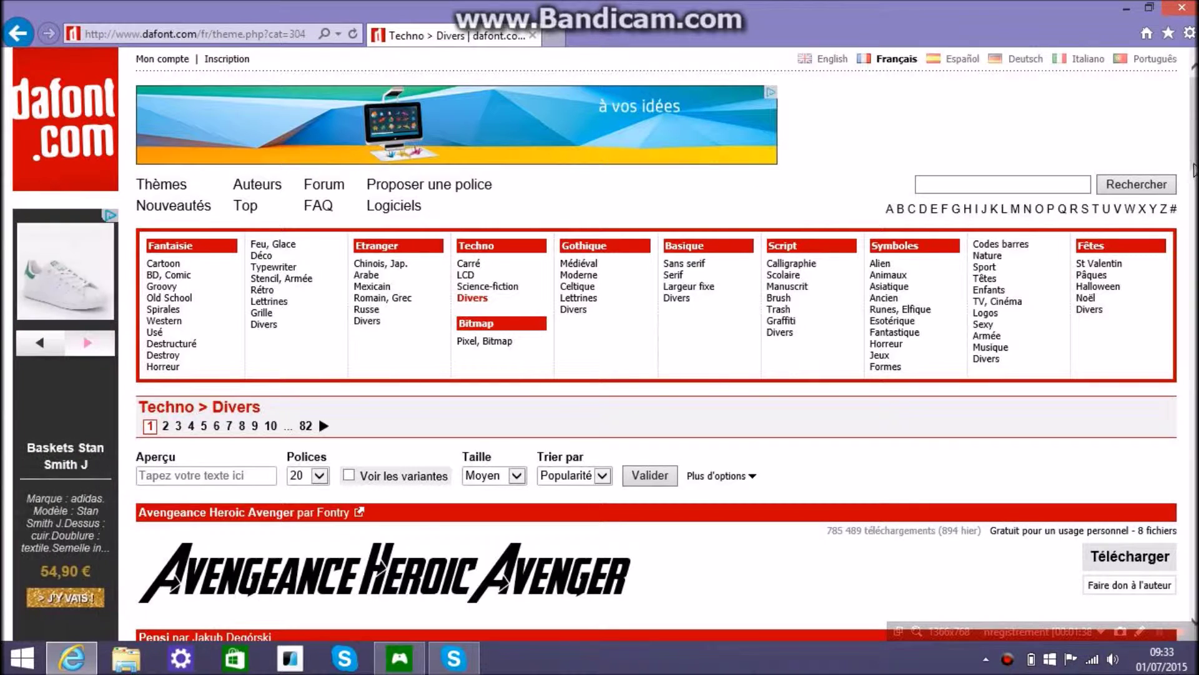
{"action": "mouse_move", "coordinate": [1194, 160]}
{"action": "left_mouse_down"}
{"action": "mouse_move", "coordinate": [1194, 250]}
{"action": "mouse_move", "coordinate": [1190, 167]}
{"action": "left_mouse_up"}
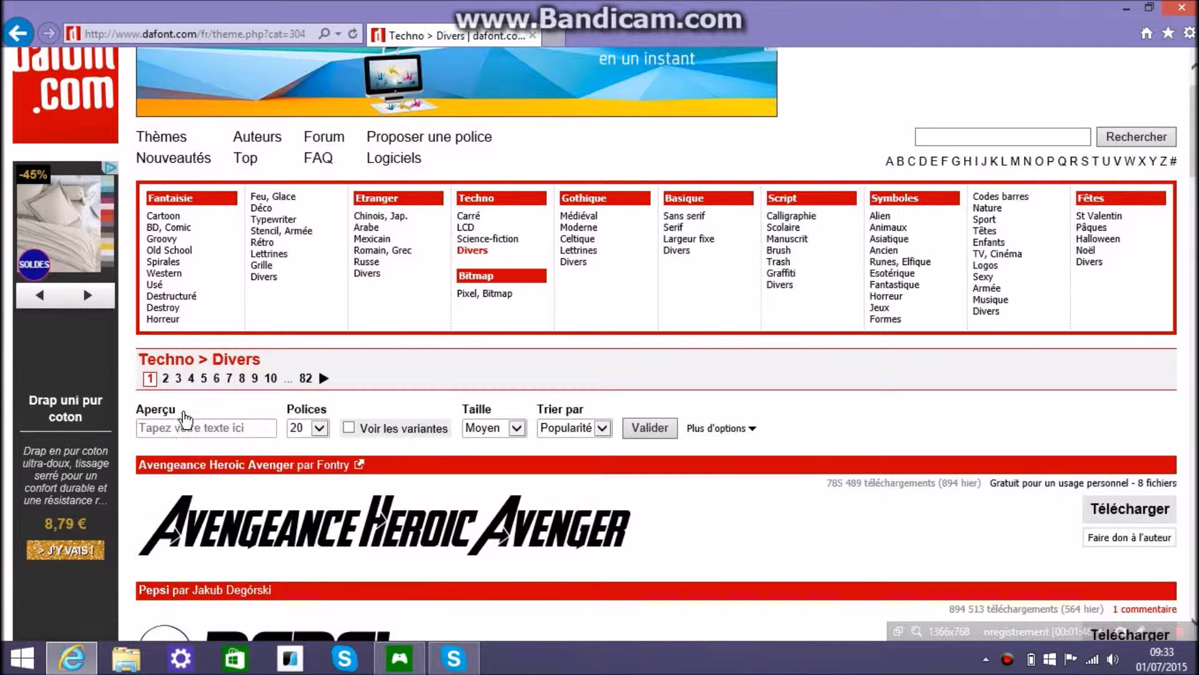
{"action": "left_click", "coordinate": [180, 428]}
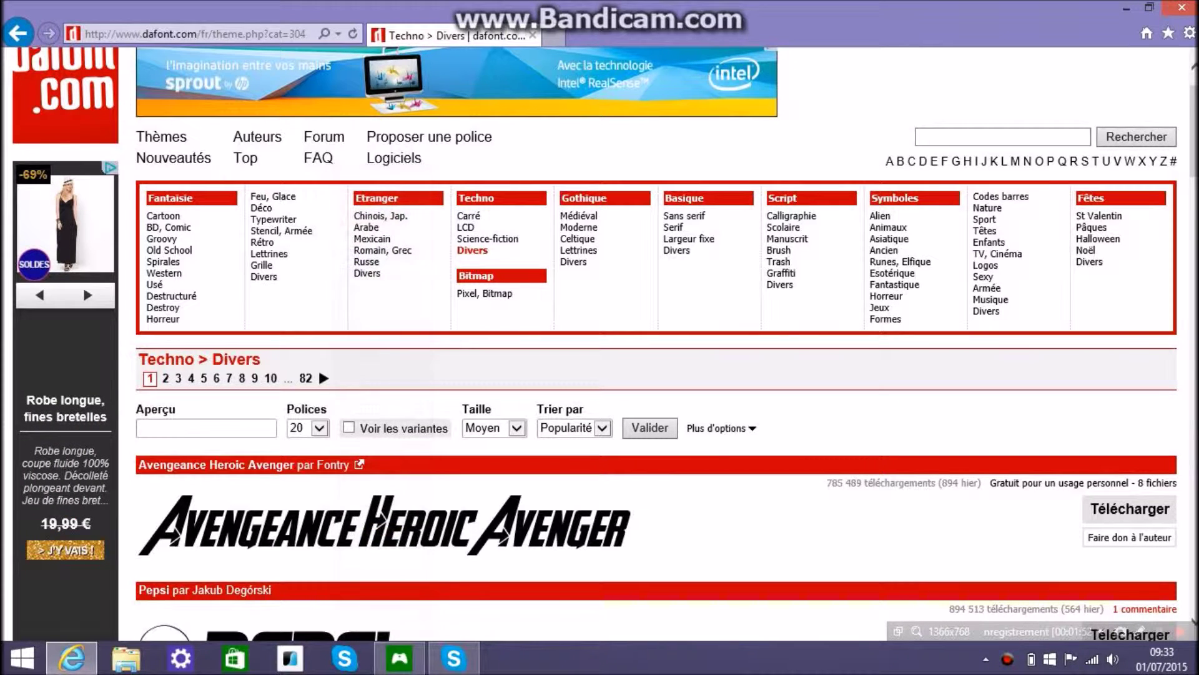
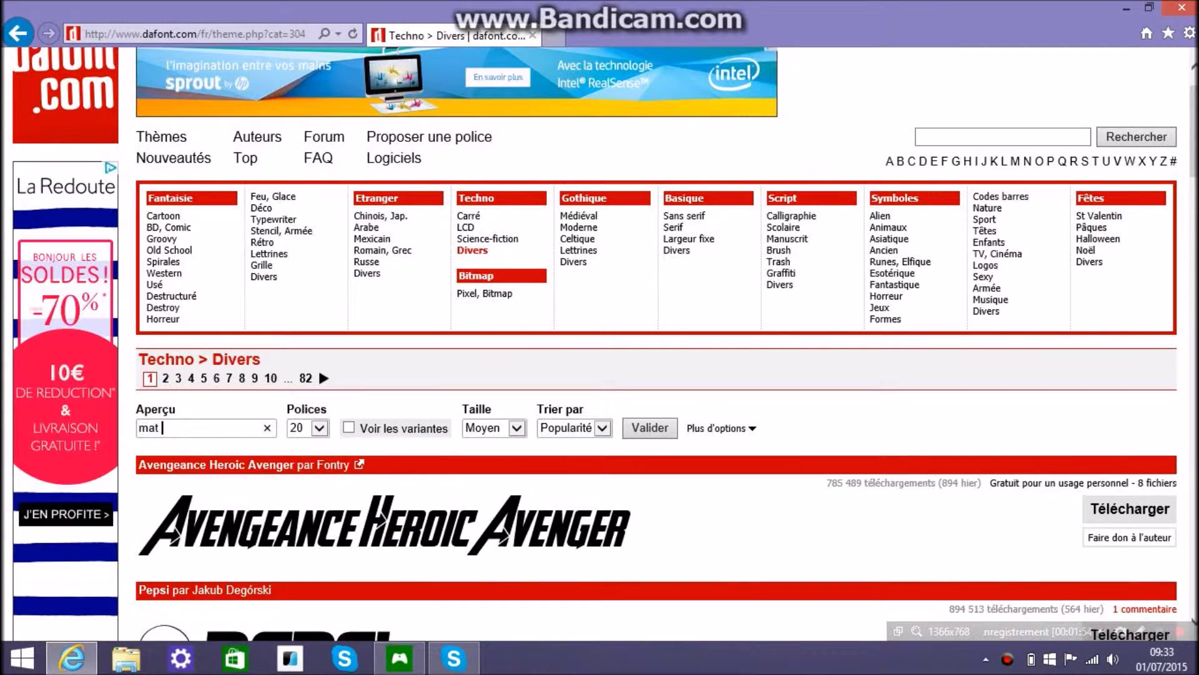
{"action": "left_click", "coordinate": [662, 427]}
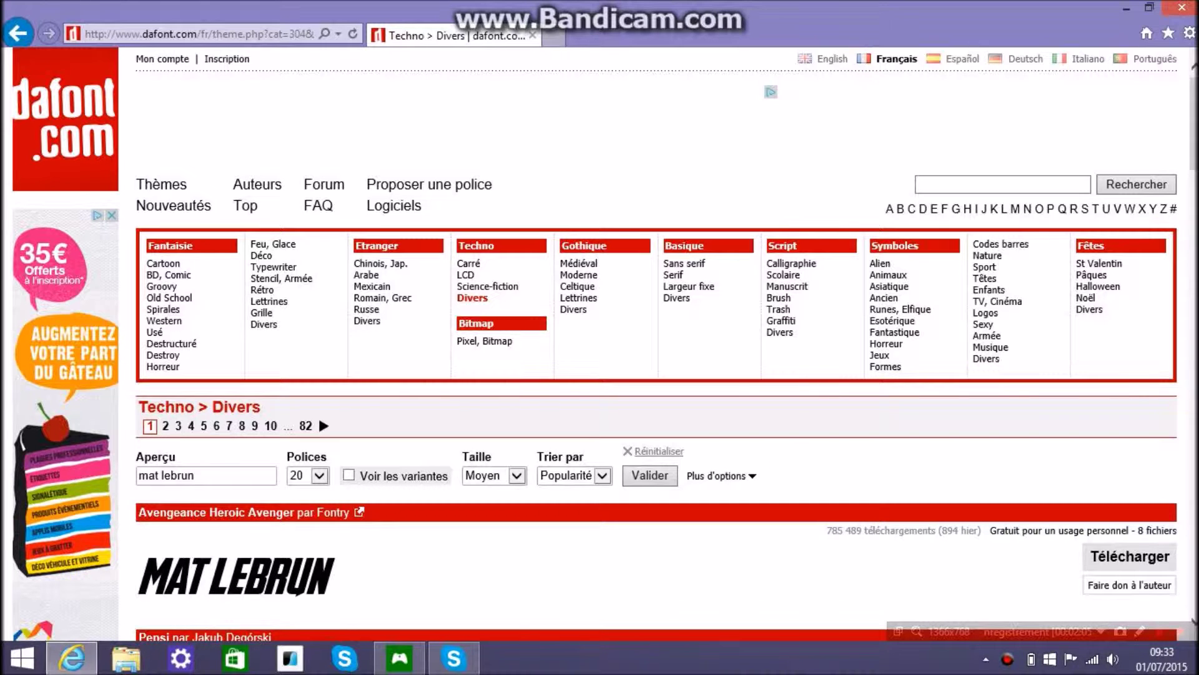
Scroll through the first page of Techno > Divers previews down to Phoenicia
{"action": "scroll", "coordinate": [317, 245], "scroll_direction": "down", "scroll_amount": 3}
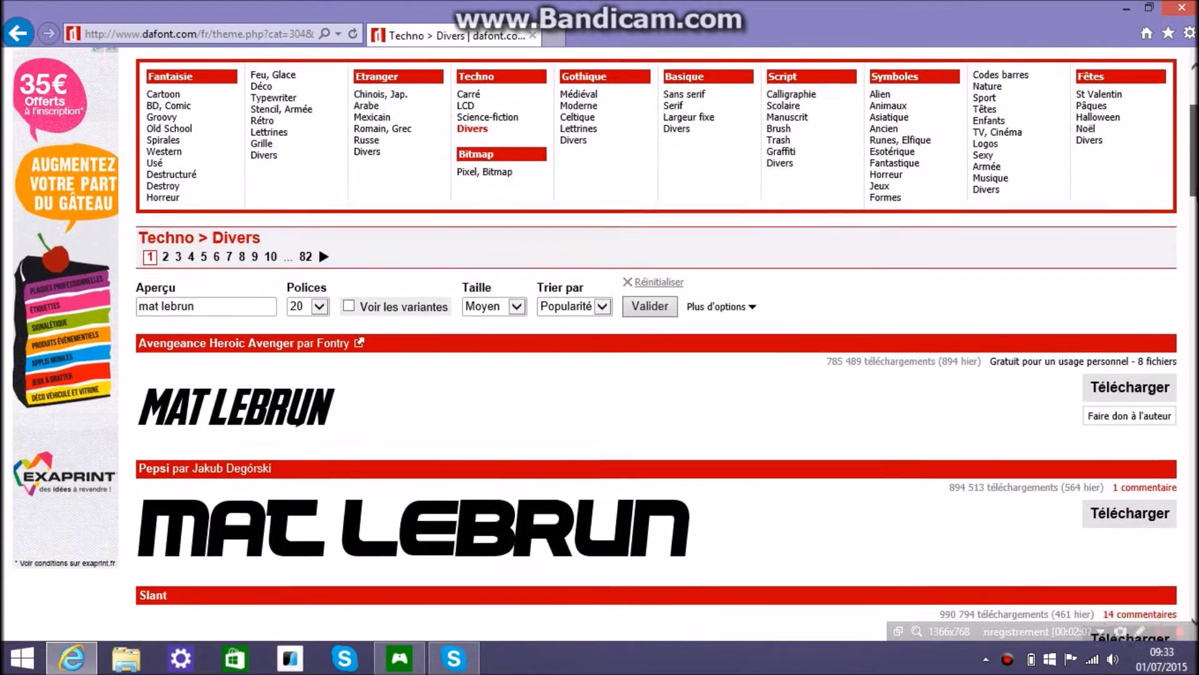
{"action": "scroll", "coordinate": [317, 244], "scroll_direction": "down", "scroll_amount": 2}
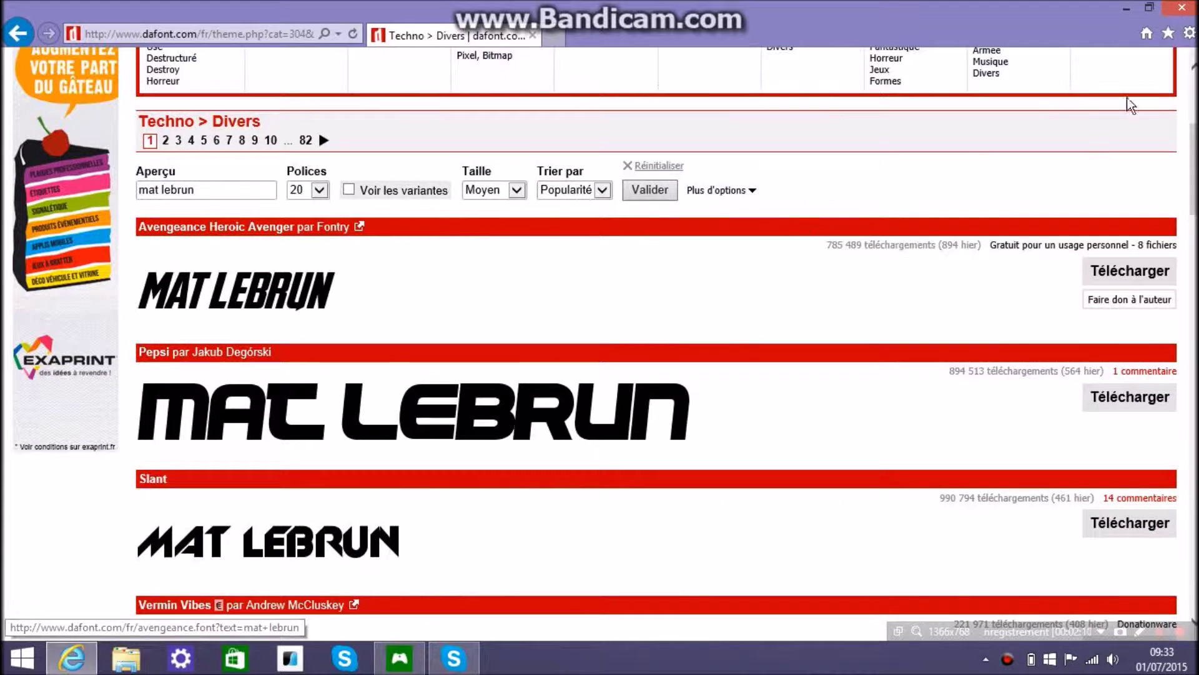
{"action": "scroll", "coordinate": [1190, 169], "scroll_direction": "down", "scroll_amount": 7}
{"action": "scroll", "coordinate": [667, 344], "scroll_direction": "down", "scroll_amount": 9}
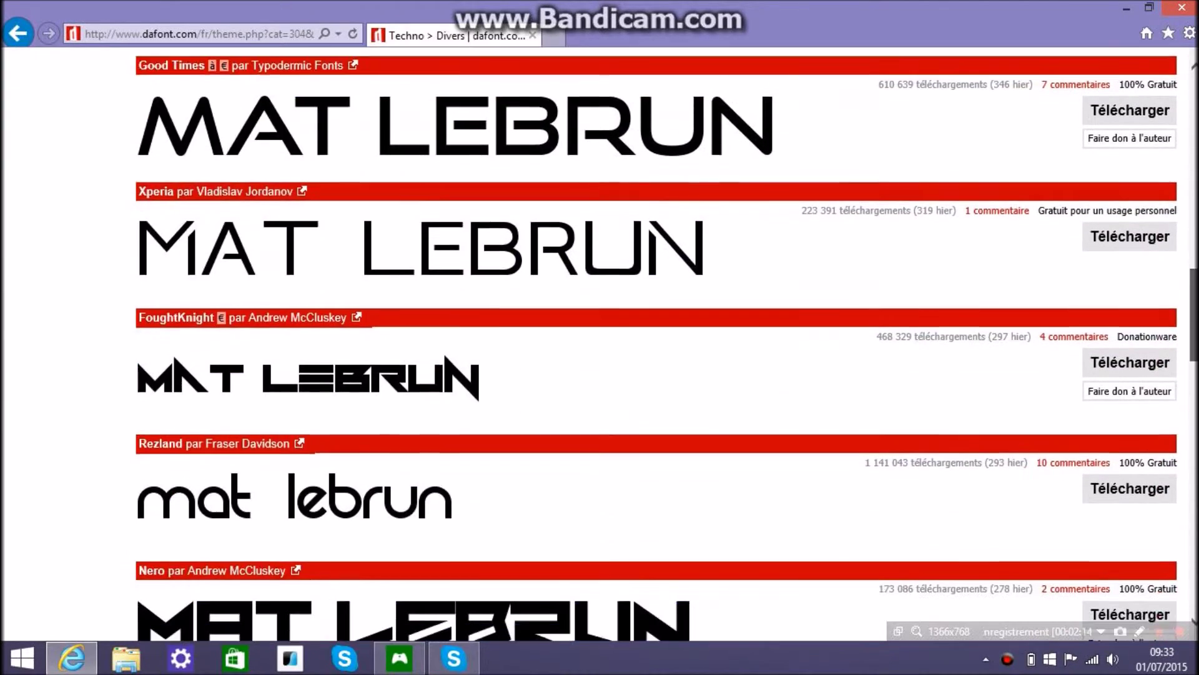
{"action": "scroll", "coordinate": [667, 344], "scroll_direction": "down", "scroll_amount": 3}
{"action": "scroll", "coordinate": [667, 344], "scroll_direction": "down", "scroll_amount": 6}
{"action": "scroll", "coordinate": [667, 344], "scroll_direction": "down", "scroll_amount": 9}
{"action": "scroll", "coordinate": [667, 344], "scroll_direction": "down", "scroll_amount": 5}
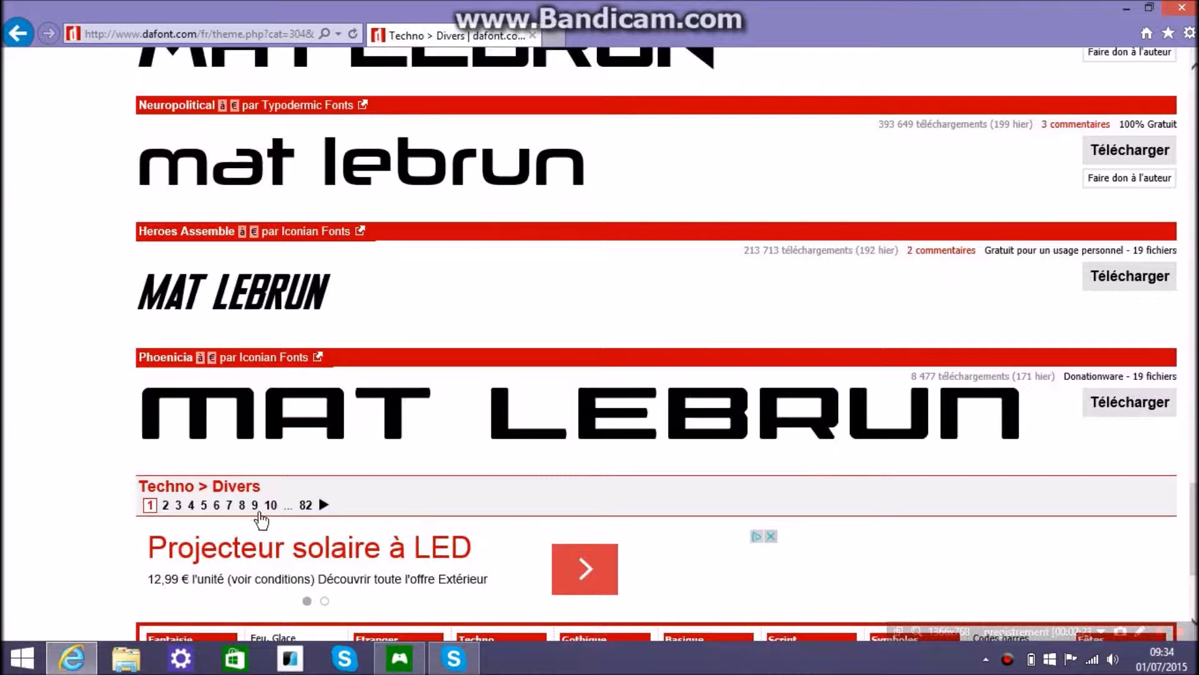
Go to page 2 of Techno > Divers and scroll until Hard Sports is visible
{"action": "left_click", "coordinate": [164, 506]}
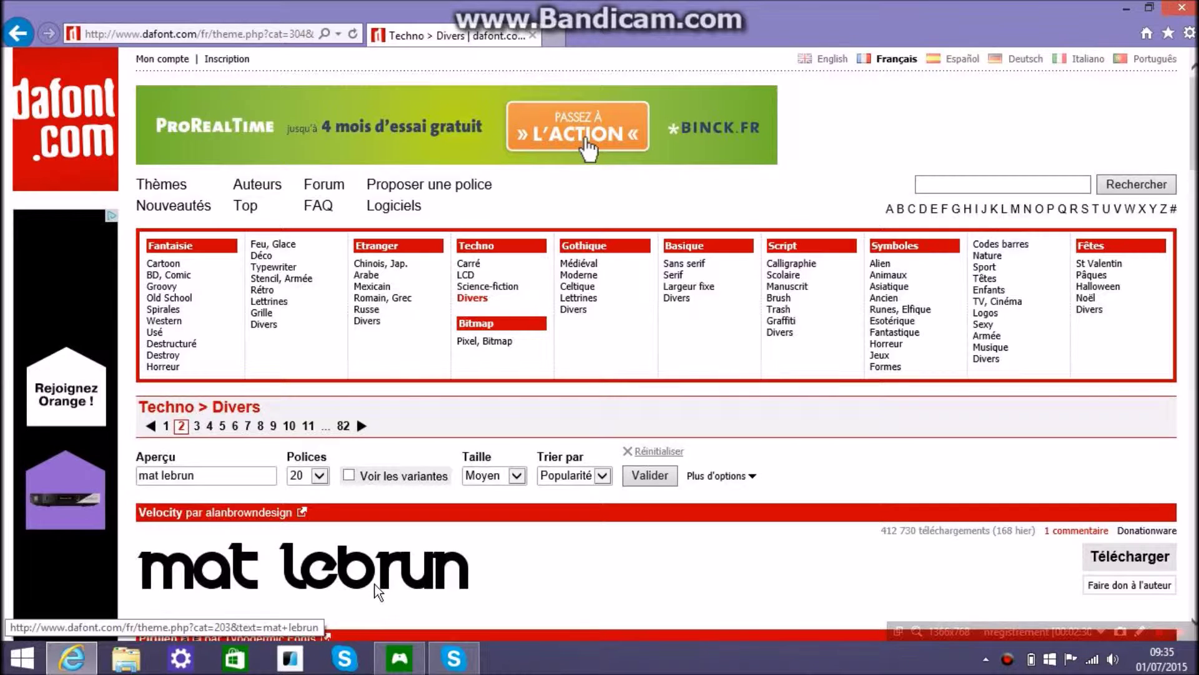
{"action": "scroll", "coordinate": [377, 591], "scroll_direction": "down", "scroll_amount": 8}
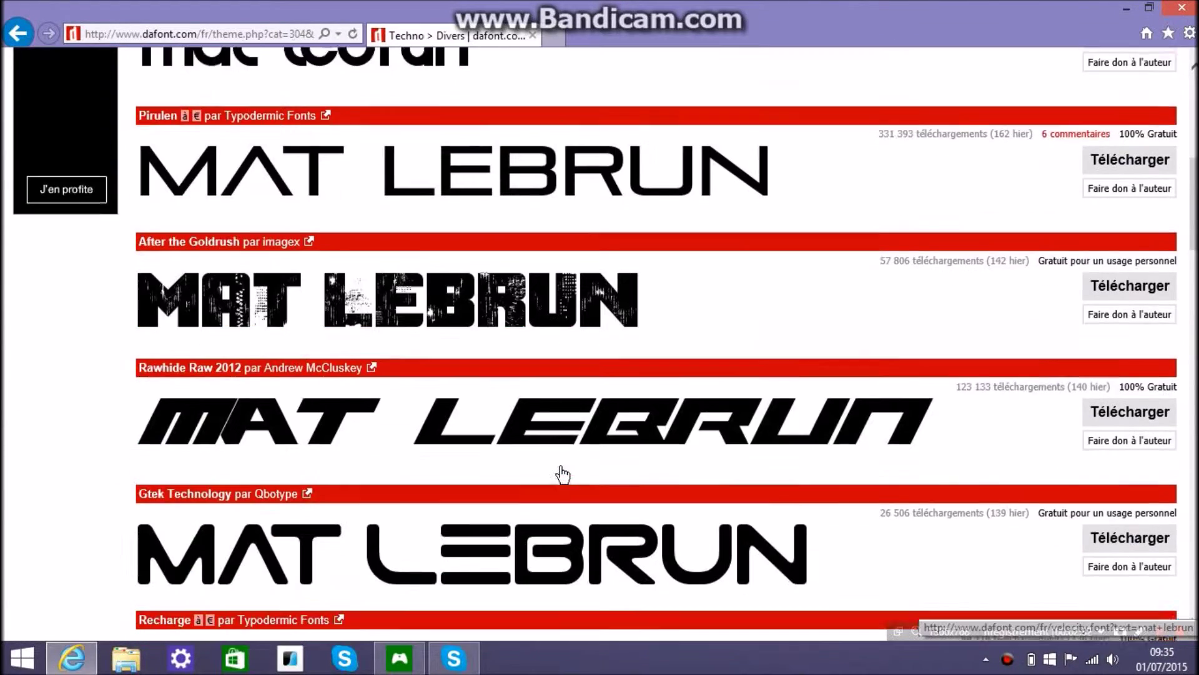
{"action": "scroll", "coordinate": [562, 475], "scroll_direction": "down", "scroll_amount": 3}
{"action": "scroll", "coordinate": [517, 399], "scroll_direction": "down", "scroll_amount": 6}
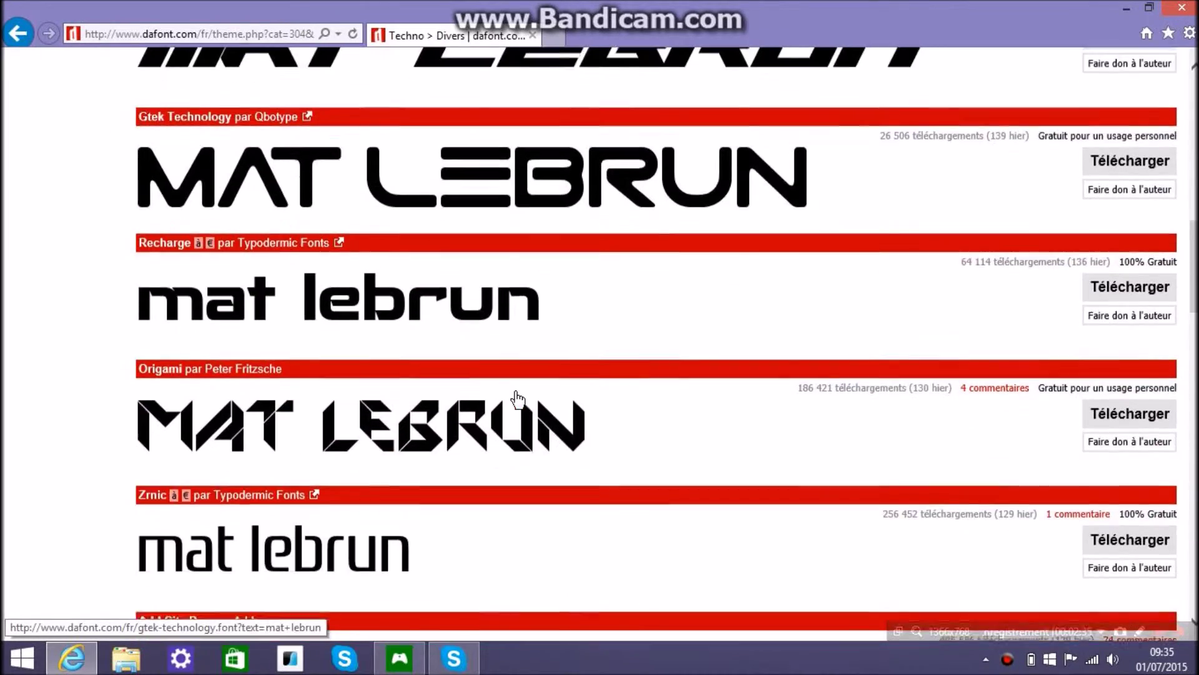
{"action": "scroll", "coordinate": [518, 397], "scroll_direction": "up", "scroll_amount": 7}
{"action": "scroll", "coordinate": [519, 388], "scroll_direction": "up", "scroll_amount": 2}
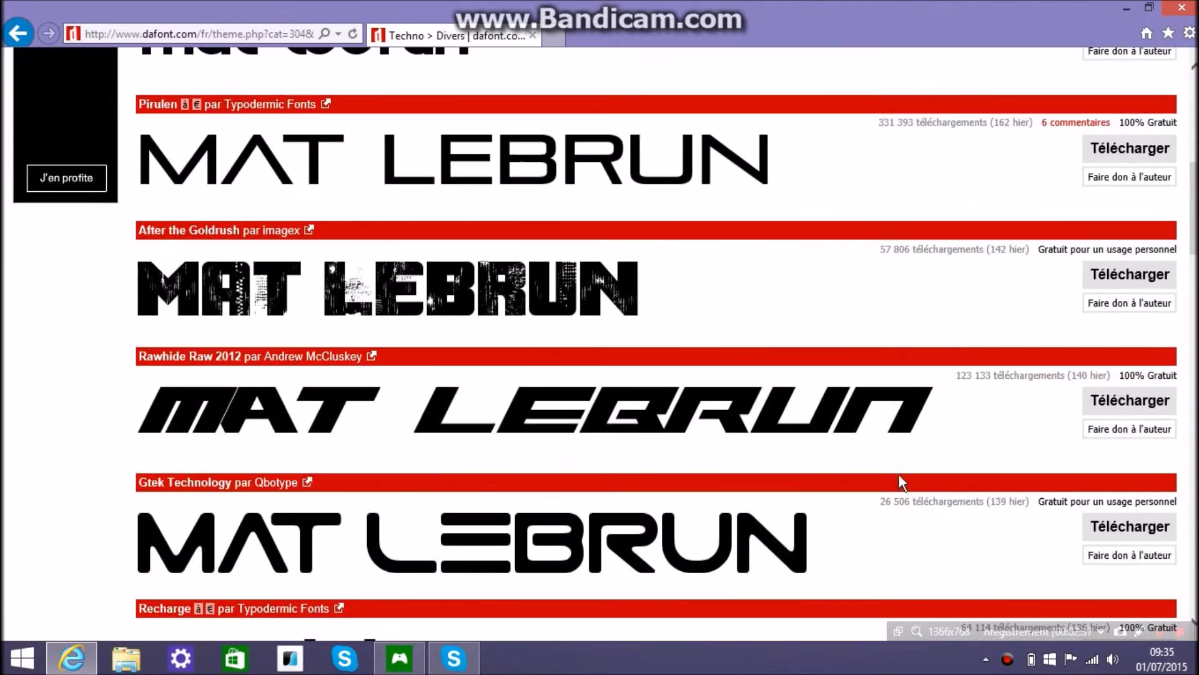
{"action": "scroll", "coordinate": [837, 437], "scroll_direction": "down", "scroll_amount": 9}
{"action": "scroll", "coordinate": [534, 548], "scroll_direction": "down", "scroll_amount": 8}
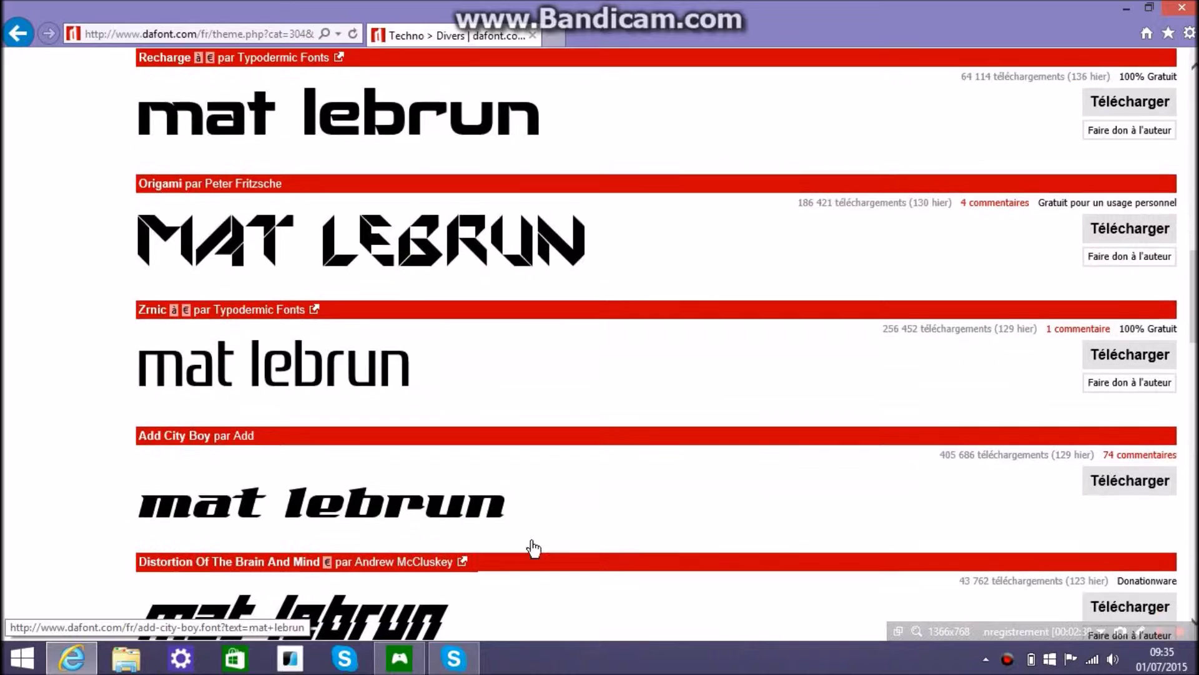
{"action": "scroll", "coordinate": [534, 549], "scroll_direction": "down", "scroll_amount": 6}
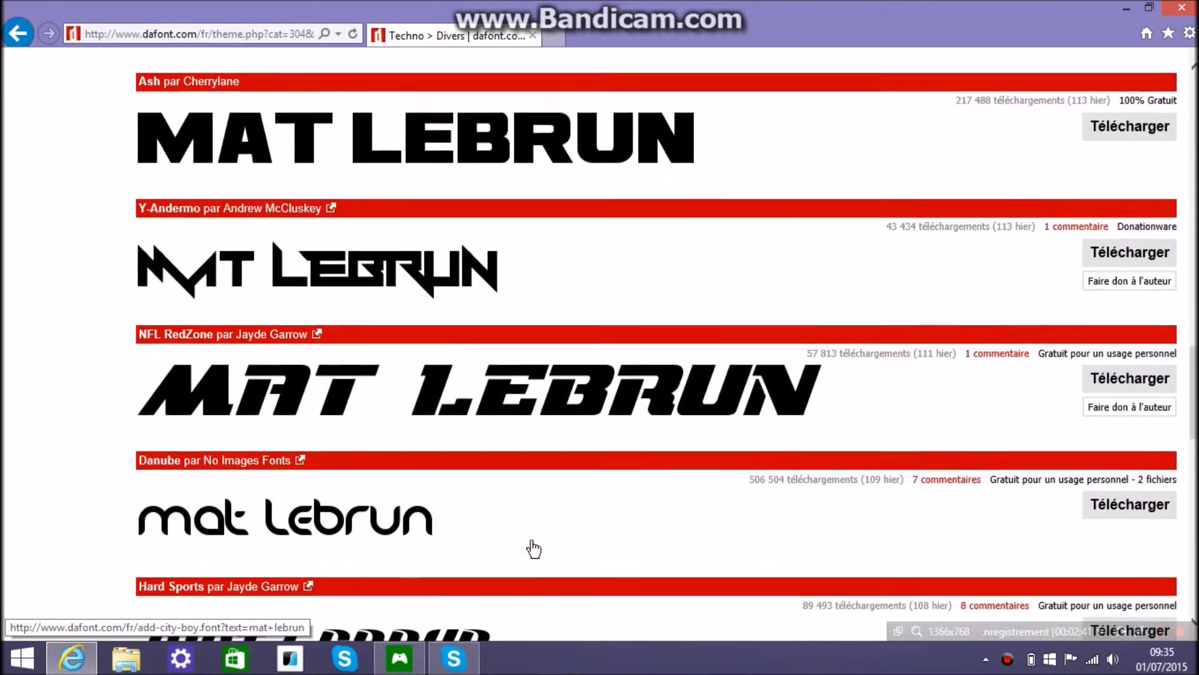
{"action": "scroll", "coordinate": [548, 531], "scroll_direction": "down", "scroll_amount": 9}
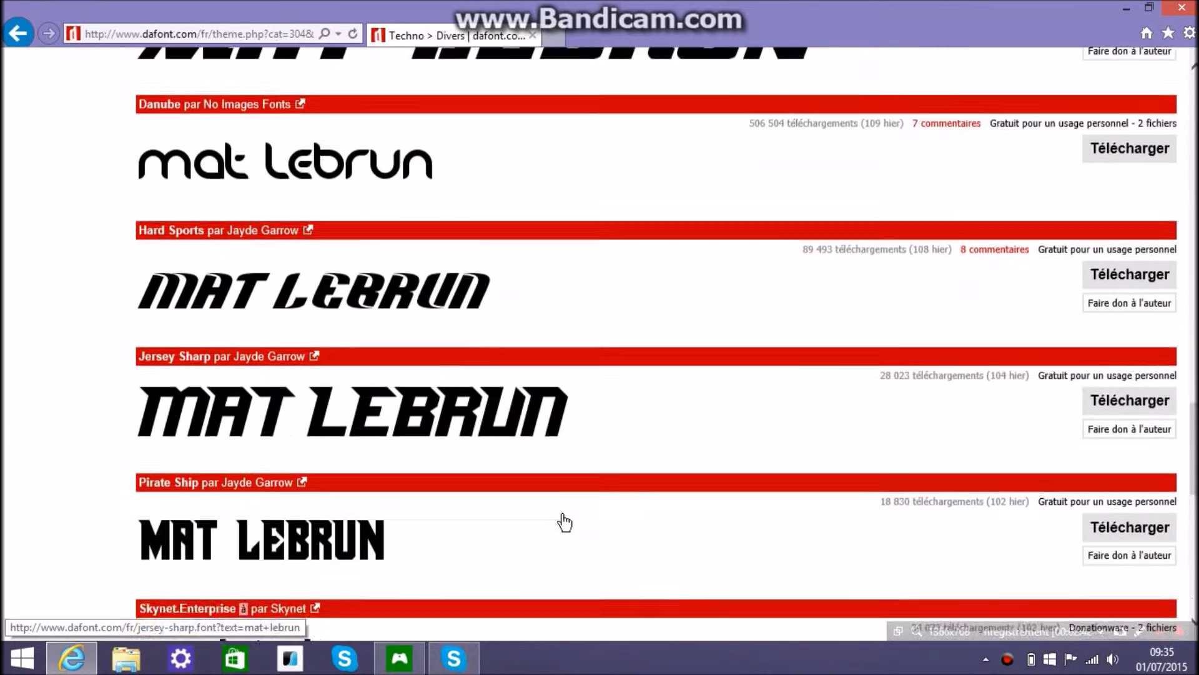
{"action": "scroll", "coordinate": [566, 522], "scroll_direction": "down", "scroll_amount": 2}
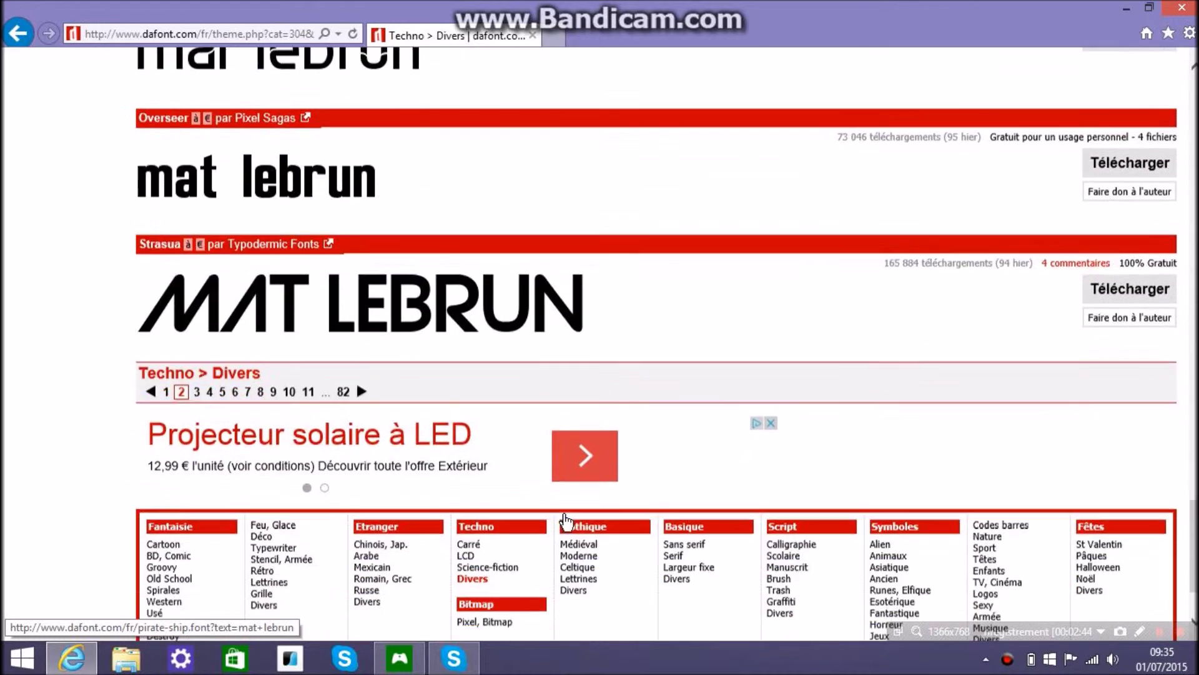
{"action": "scroll", "coordinate": [565, 519], "scroll_direction": "up", "scroll_amount": 10}
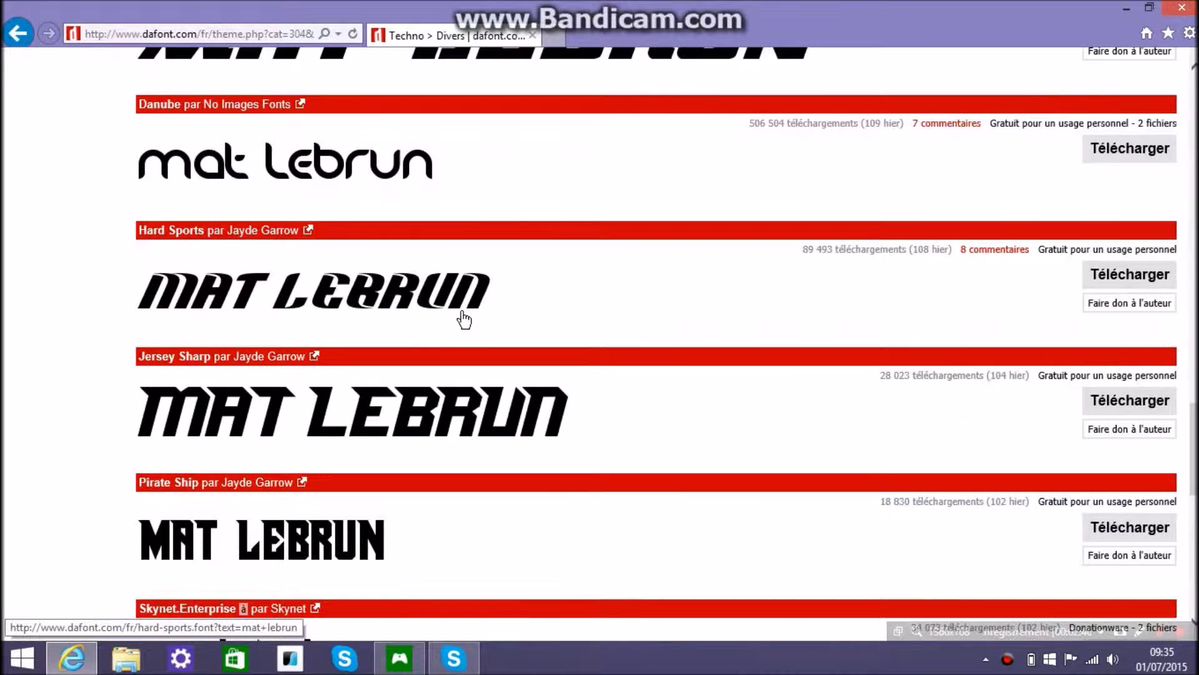
{"action": "scroll", "coordinate": [351, 324], "scroll_direction": "up", "scroll_amount": 3}
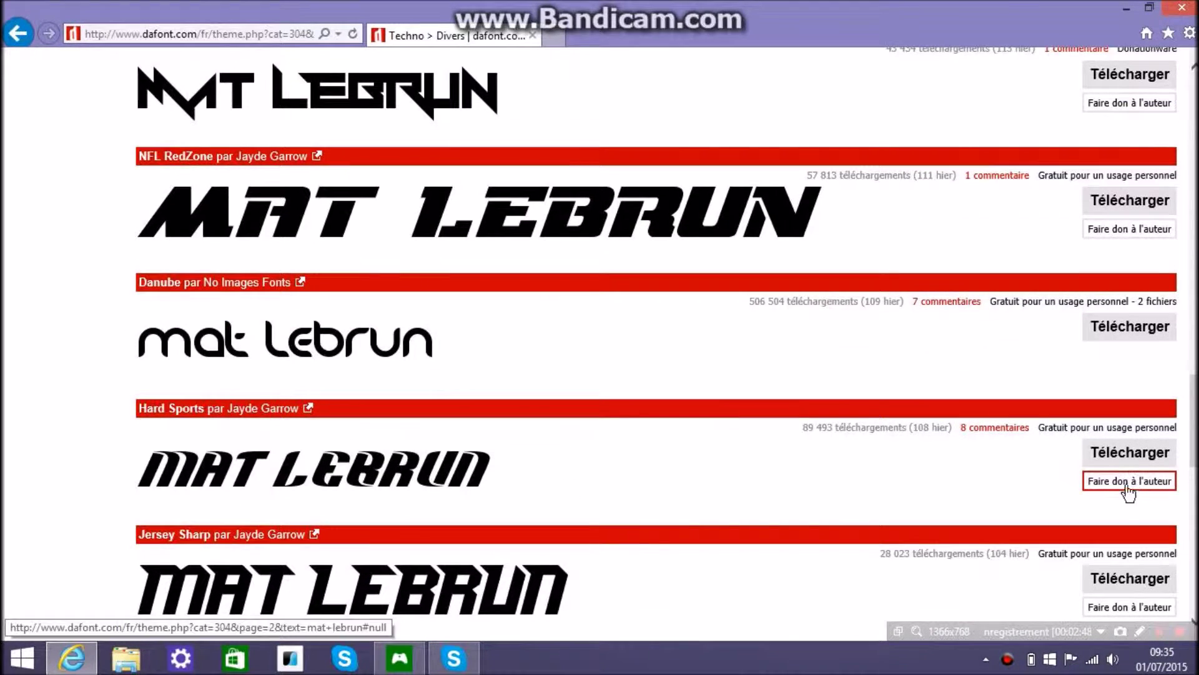
Save hard_sports.zip to the Bureau (desktop) via Enregistrer sous, then minimize the browser
{"action": "left_click", "coordinate": [1113, 456]}
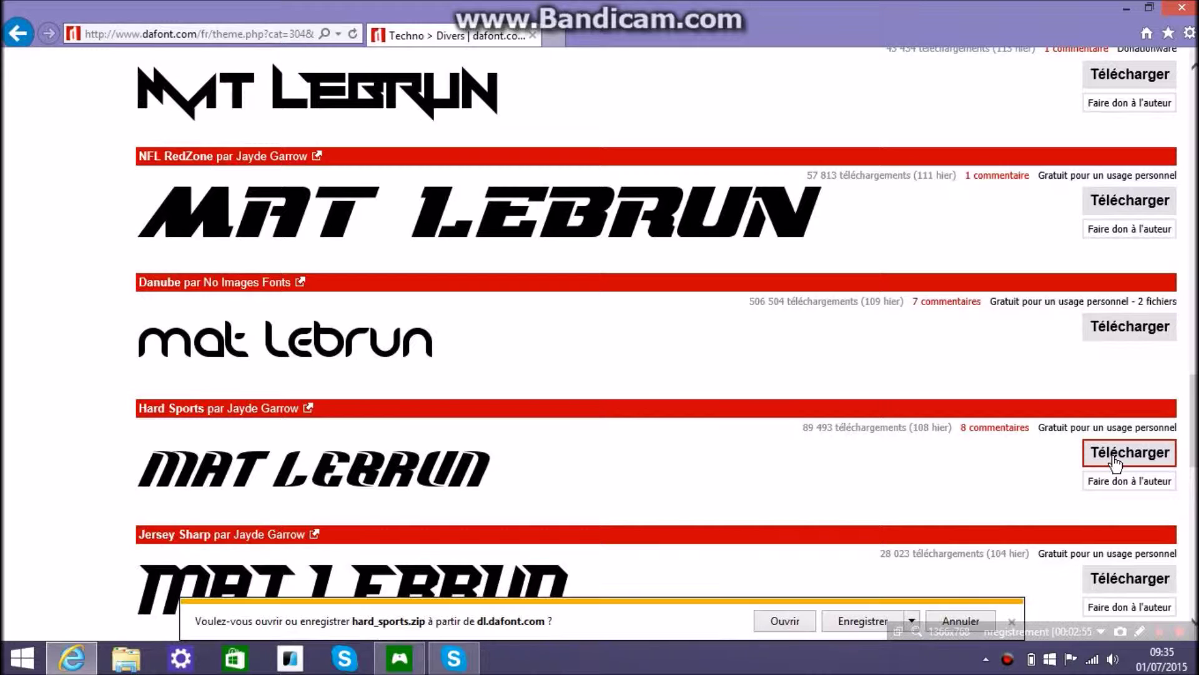
{"action": "left_click", "coordinate": [912, 619]}
{"action": "left_click", "coordinate": [972, 602]}
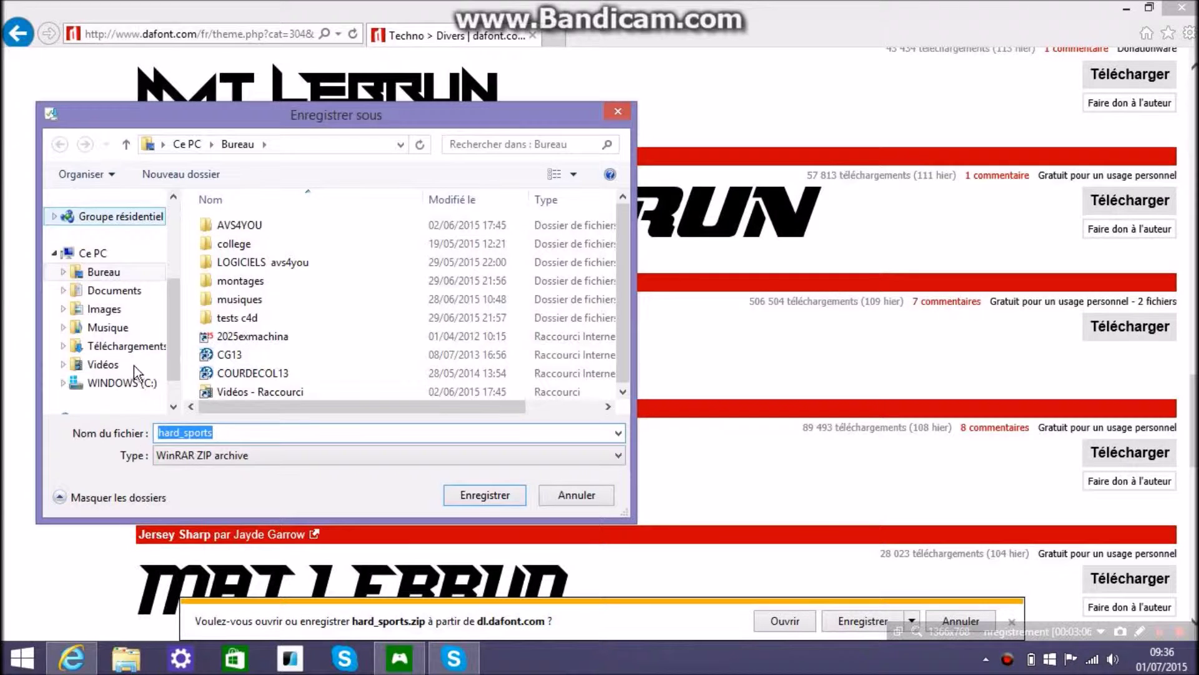
{"action": "left_click", "coordinate": [103, 271]}
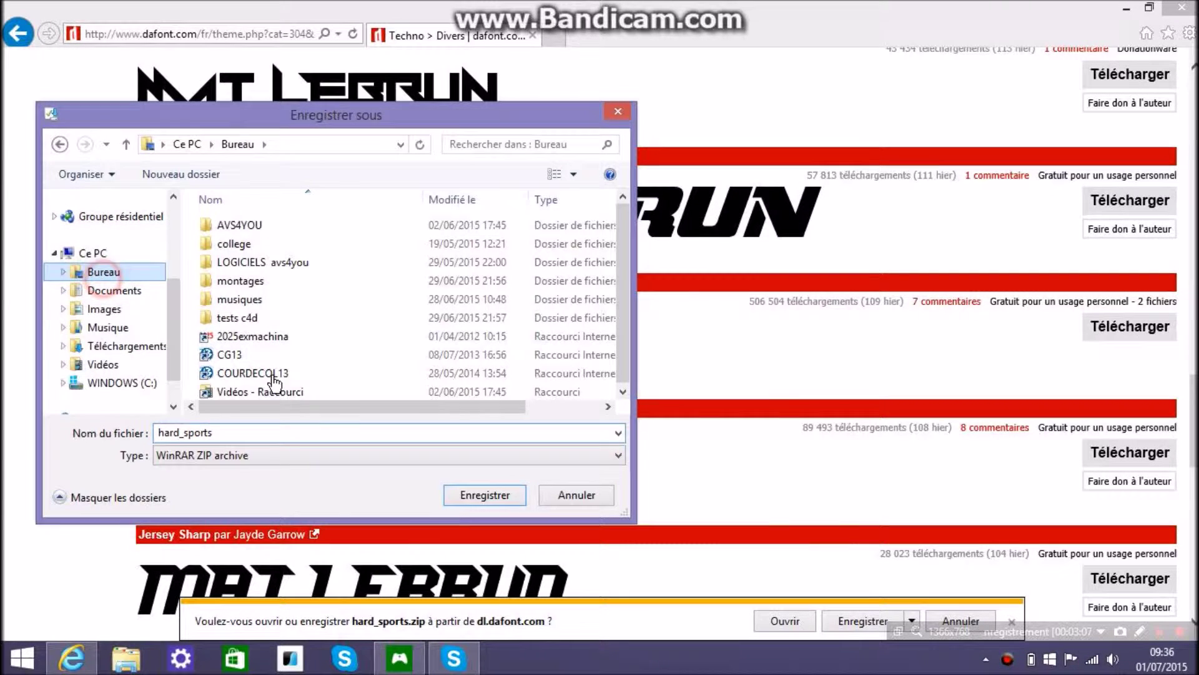
{"action": "left_click", "coordinate": [481, 496]}
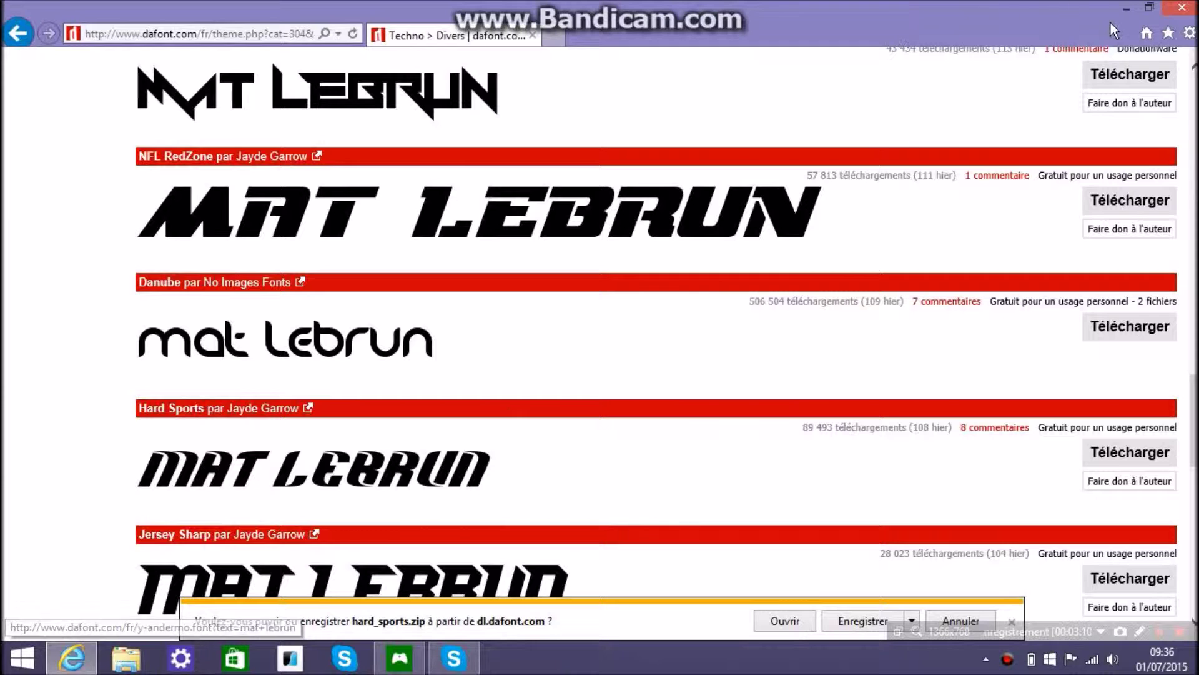
{"action": "left_click", "coordinate": [1124, 9]}
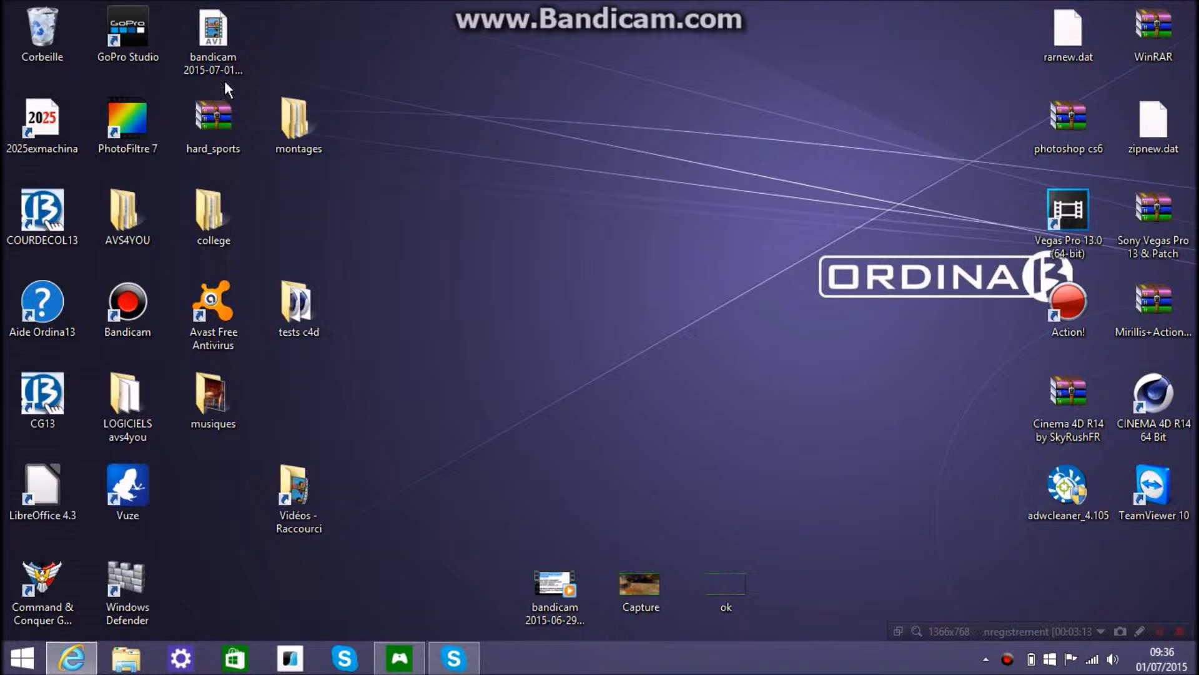
{"action": "left_click_drag", "start_coordinate": [213, 118], "coordinate": [610, 156]}
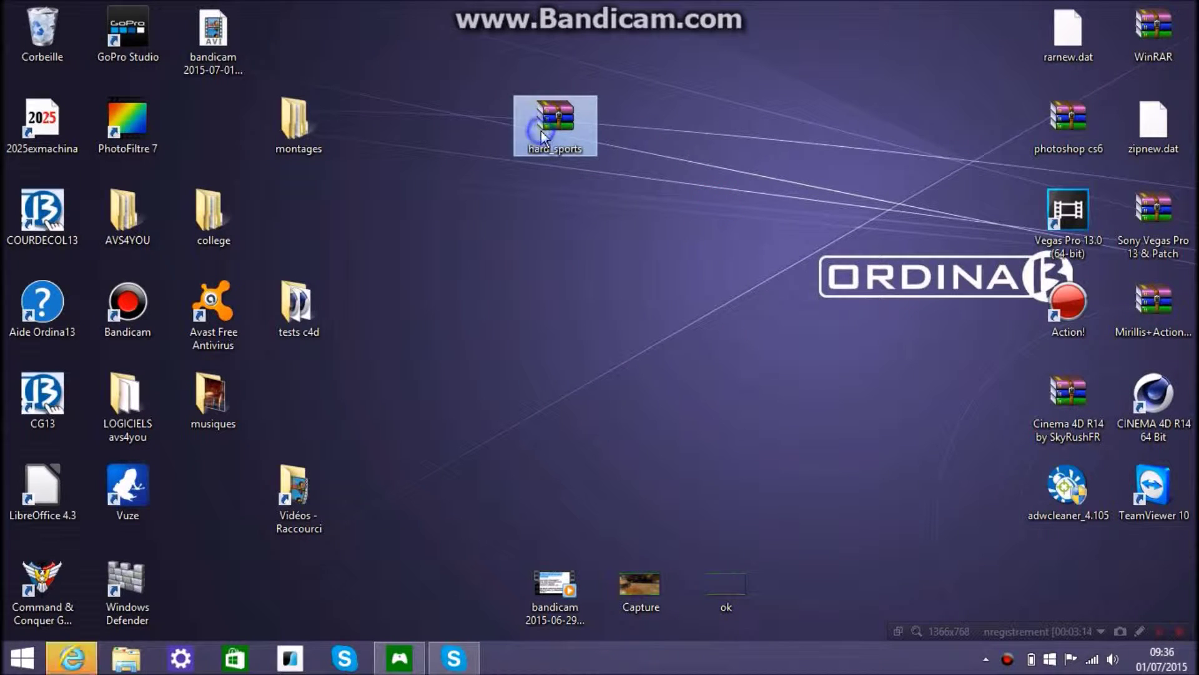
Open the hard_sports.zip archive in WinRAR
{"action": "right_click", "coordinate": [541, 131]}
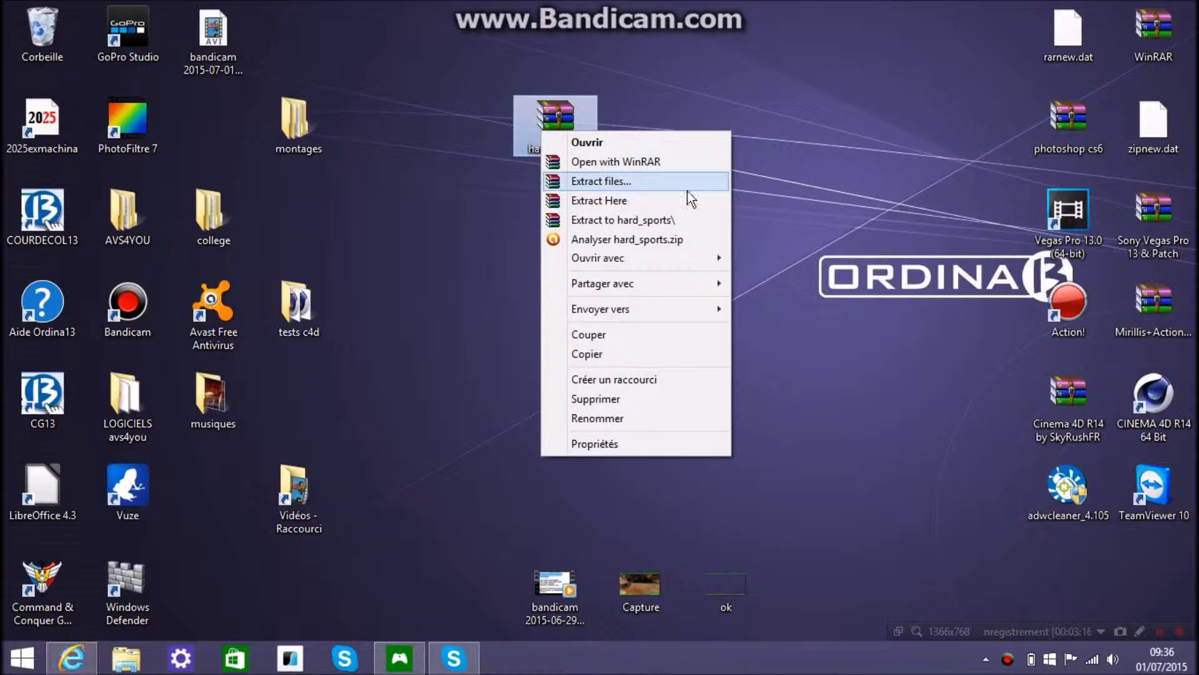
{"action": "left_click", "coordinate": [831, 186]}
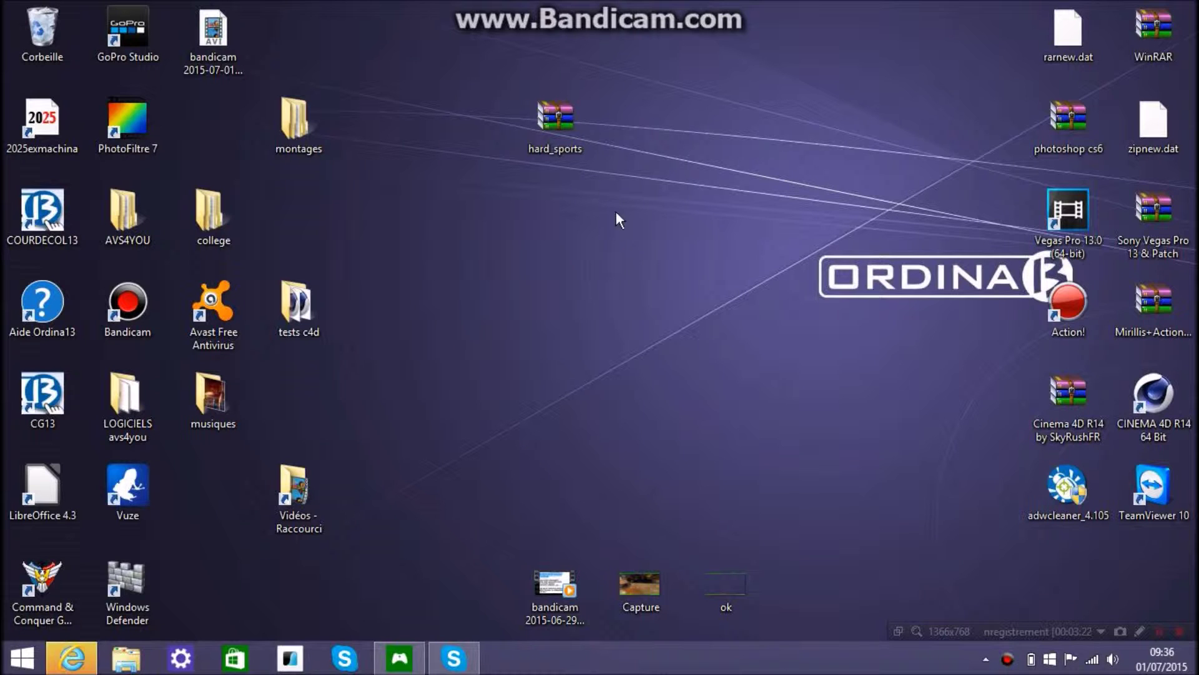
{"action": "double_click", "coordinate": [555, 120]}
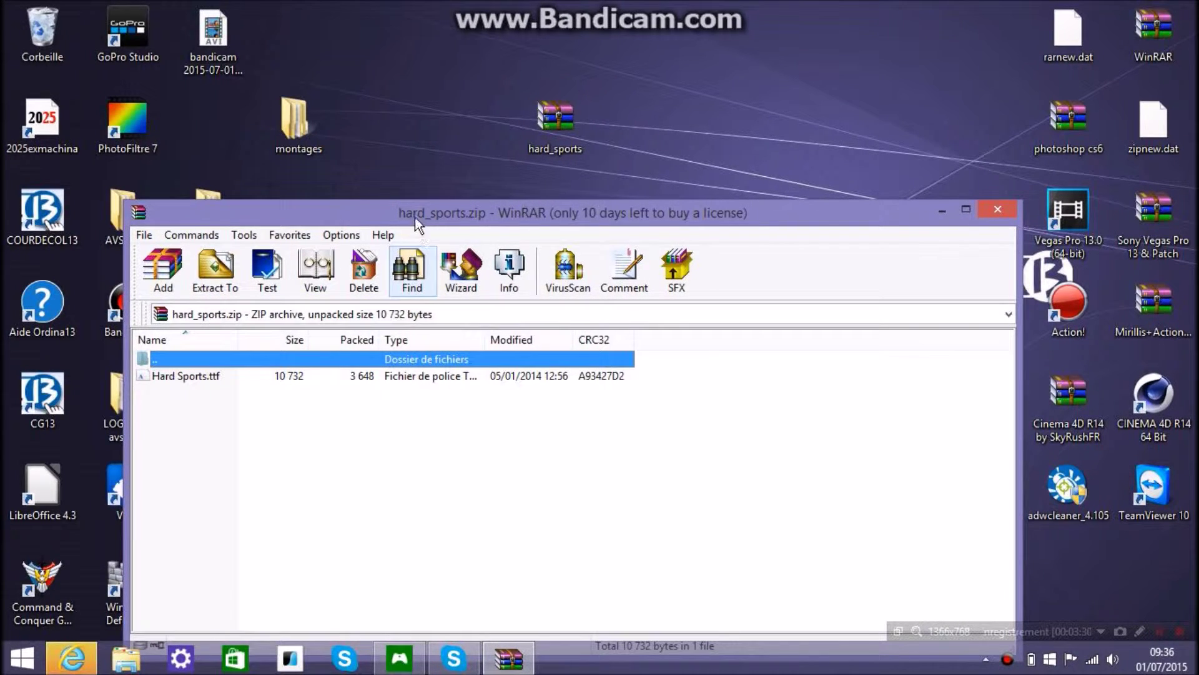
{"action": "left_click_drag", "start_coordinate": [409, 210], "coordinate": [449, 173]}
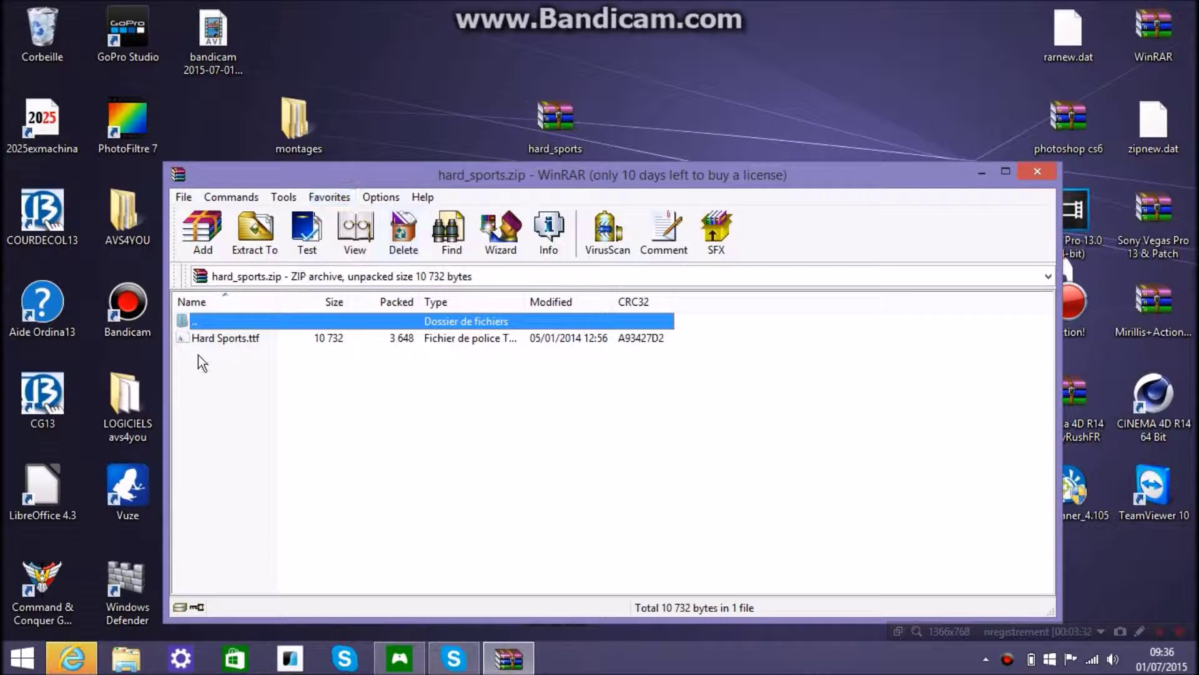
Extract Hard Sports.ttf onto the desktop and close WinRAR
{"action": "left_click_drag", "start_coordinate": [191, 342], "coordinate": [690, 87]}
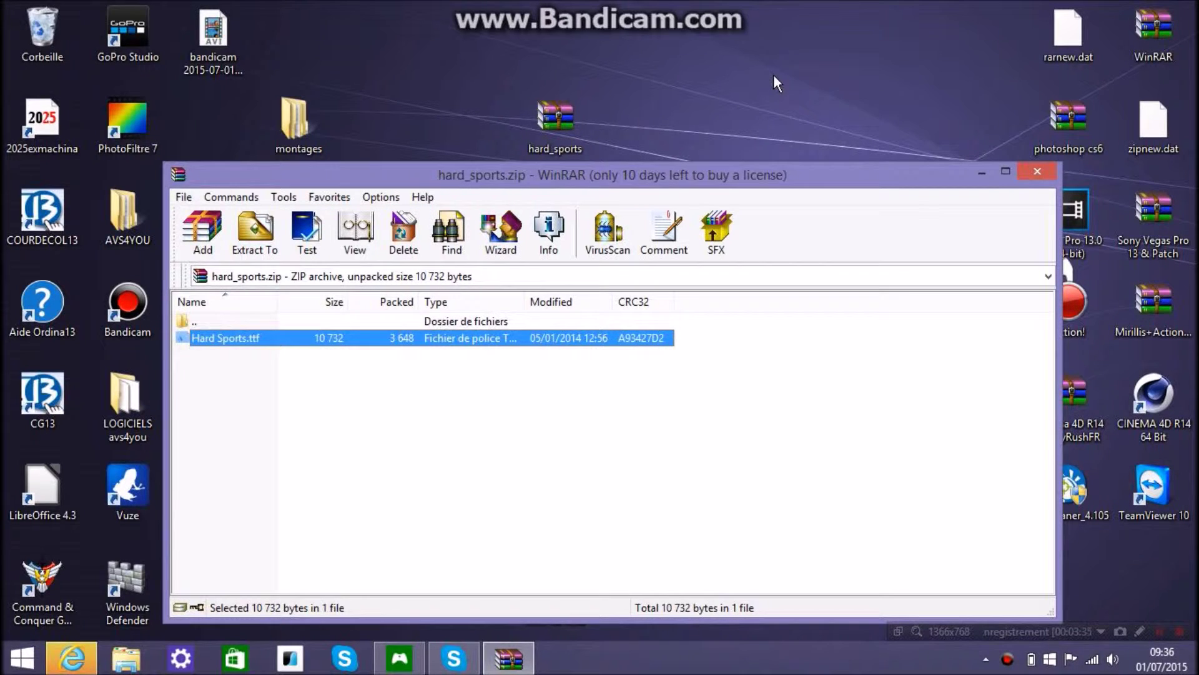
{"action": "left_click_drag", "start_coordinate": [774, 74], "coordinate": [774, 73]}
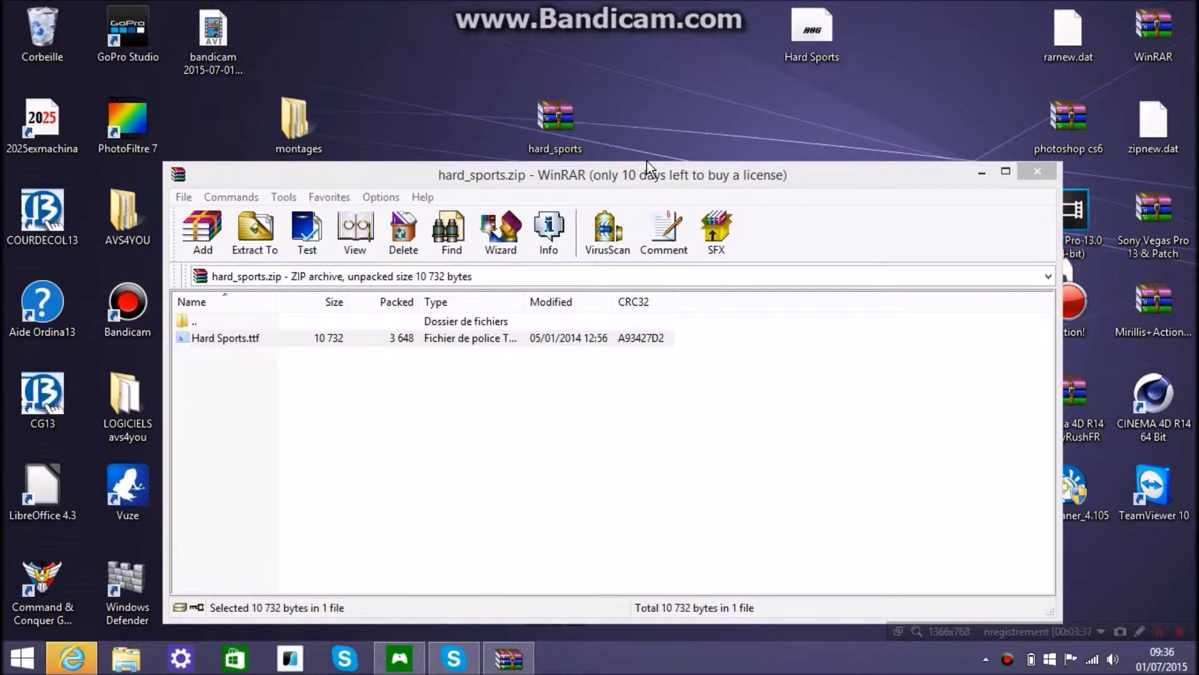
{"action": "left_click", "coordinate": [1037, 172]}
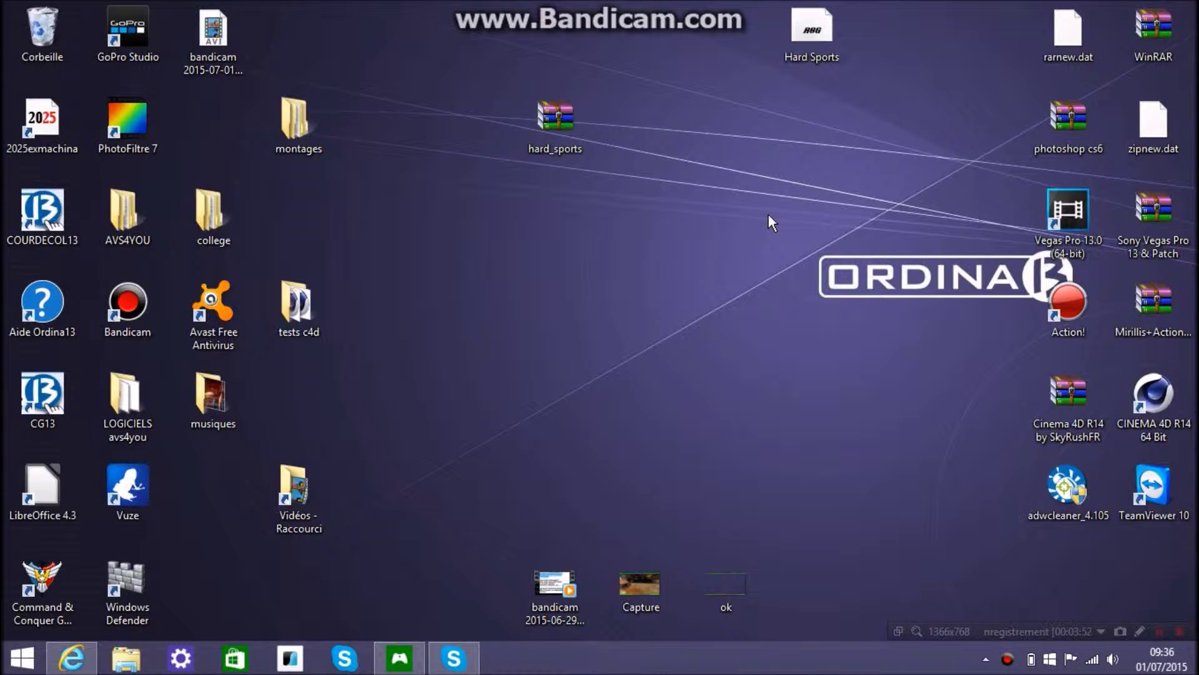
Navigate File Explorer from This PC into C:\Windows
{"action": "left_click_drag", "start_coordinate": [810, 36], "coordinate": [725, 124]}
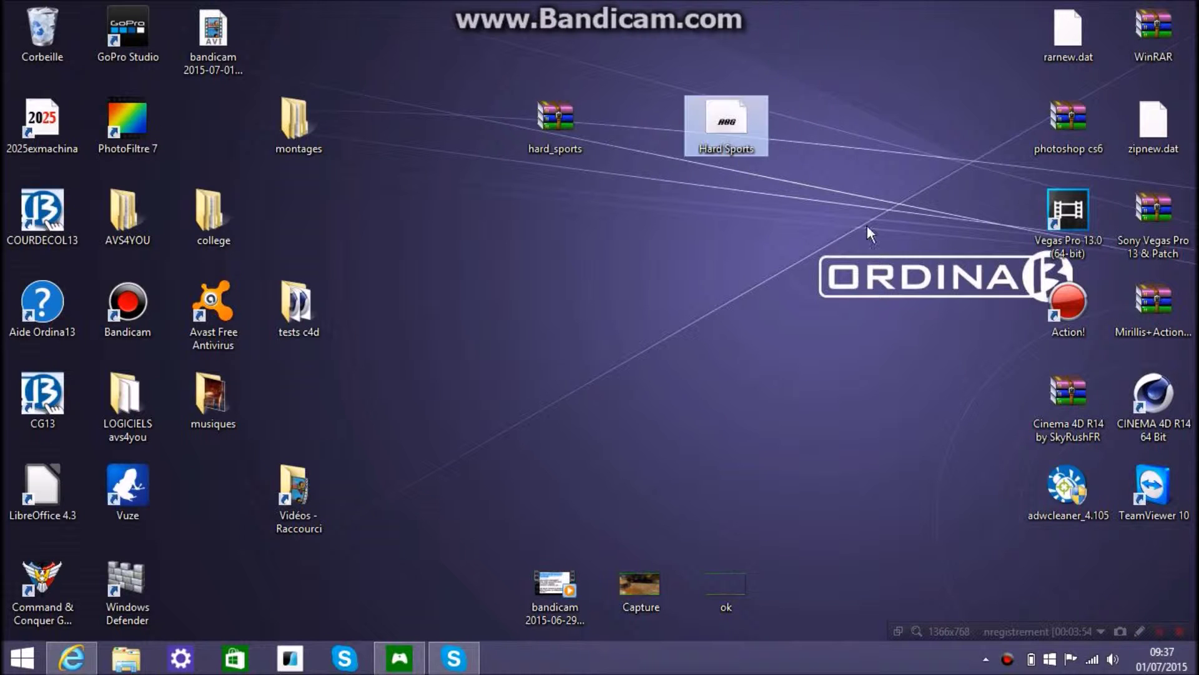
{"action": "left_click", "coordinate": [124, 664]}
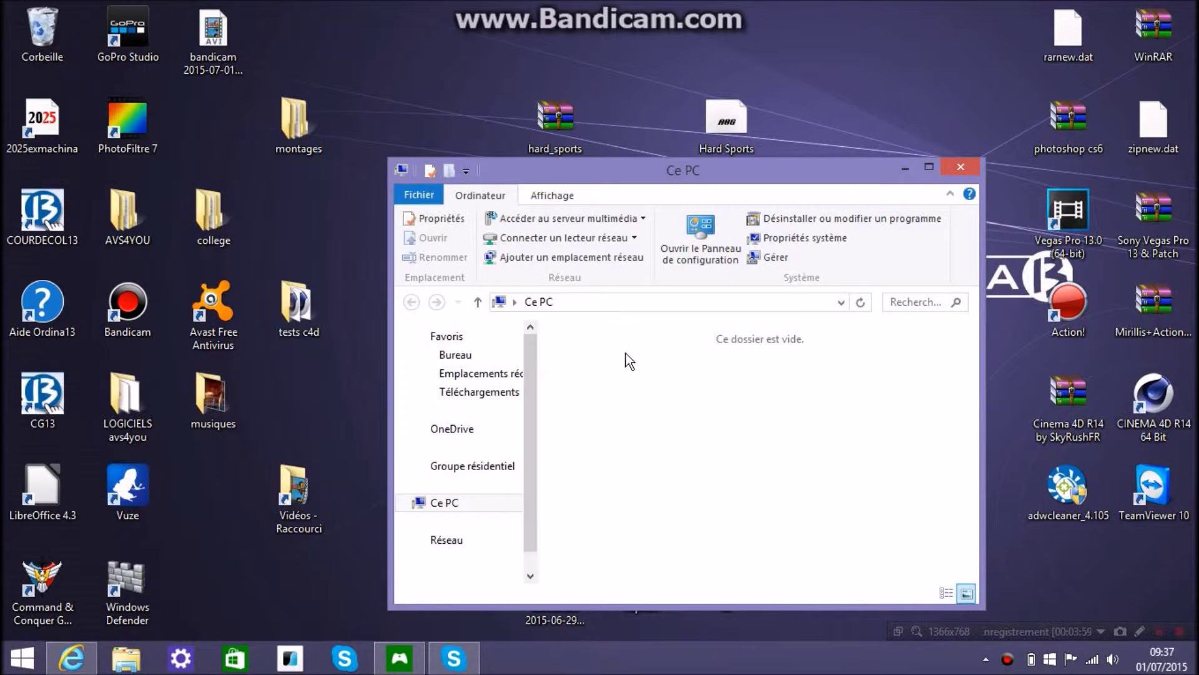
{"action": "scroll", "coordinate": [973, 364], "scroll_direction": "down", "scroll_amount": 3}
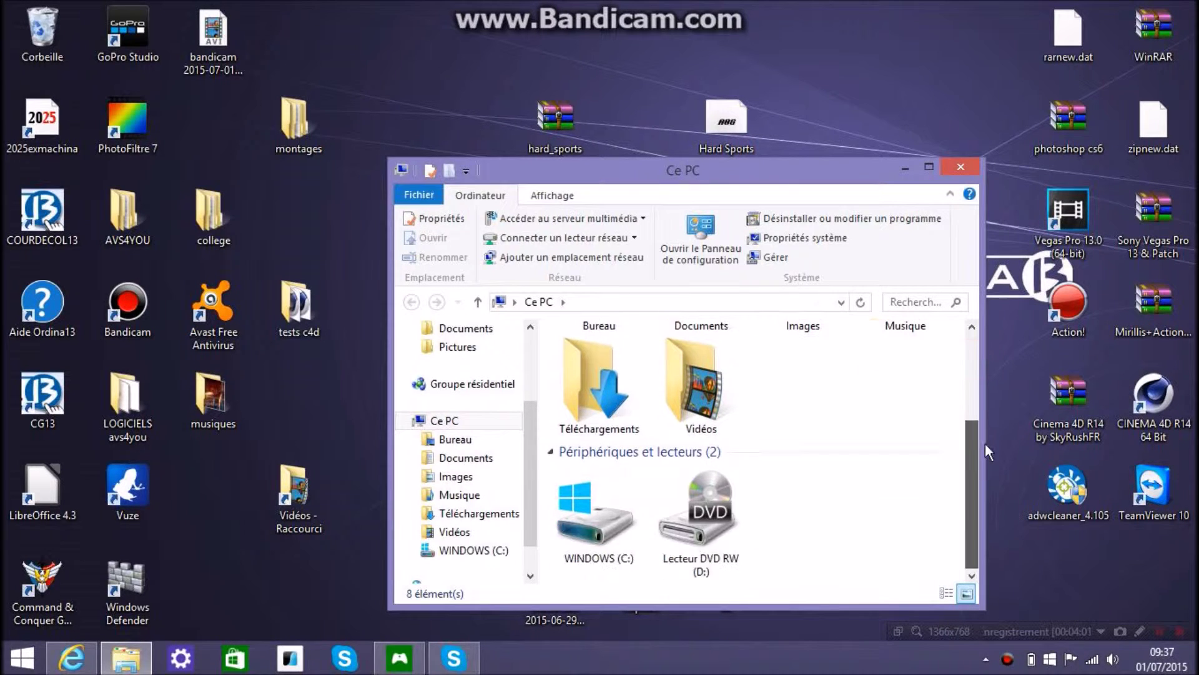
{"action": "left_click", "coordinate": [616, 553]}
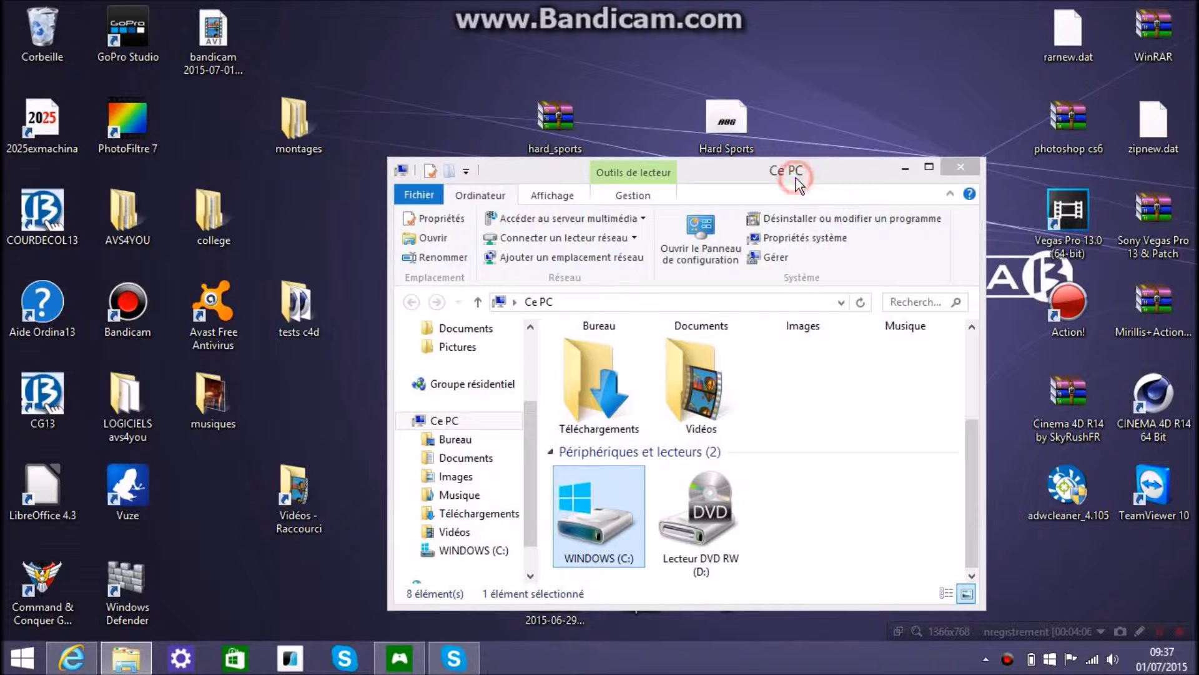
{"action": "double_click", "coordinate": [601, 535]}
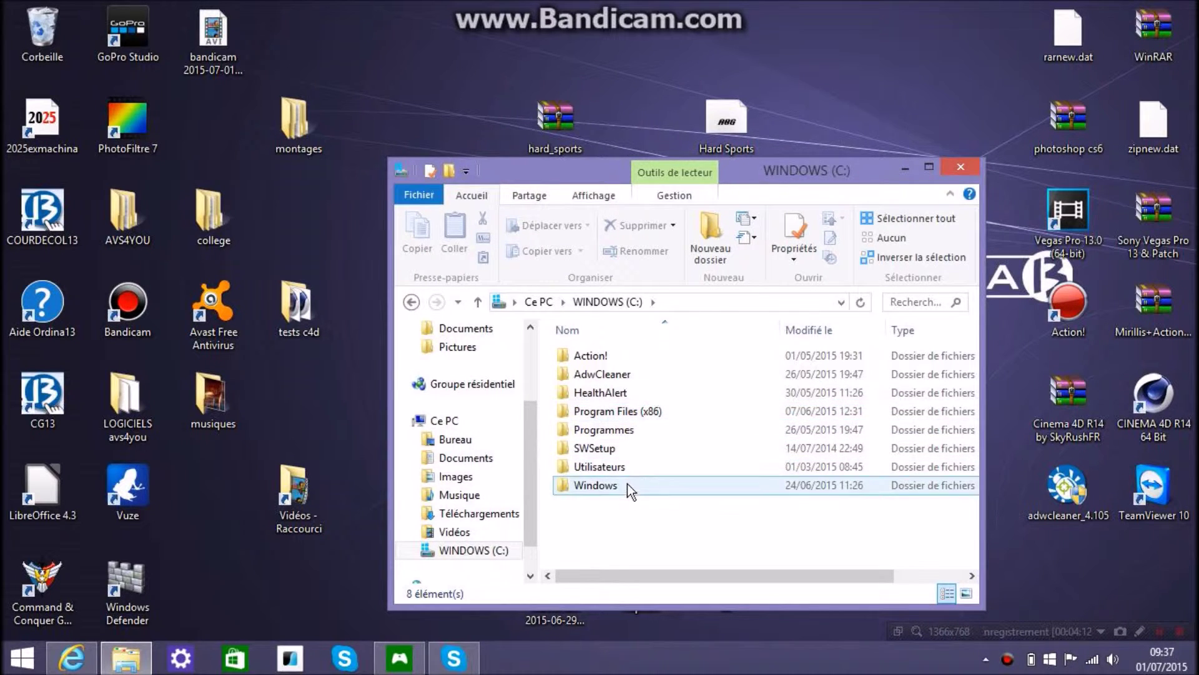
{"action": "double_click", "coordinate": [625, 486]}
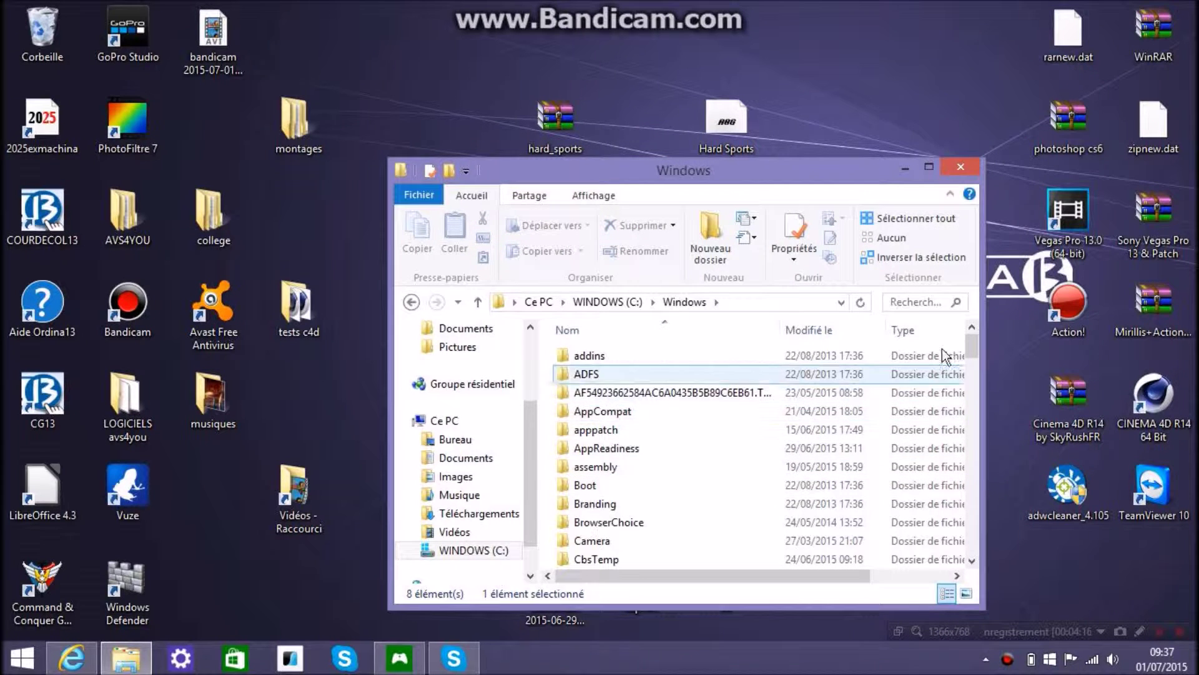
Find and open the Fonts folder inside C:\Windows
{"action": "left_click_drag", "start_coordinate": [973, 340], "coordinate": [972, 386]}
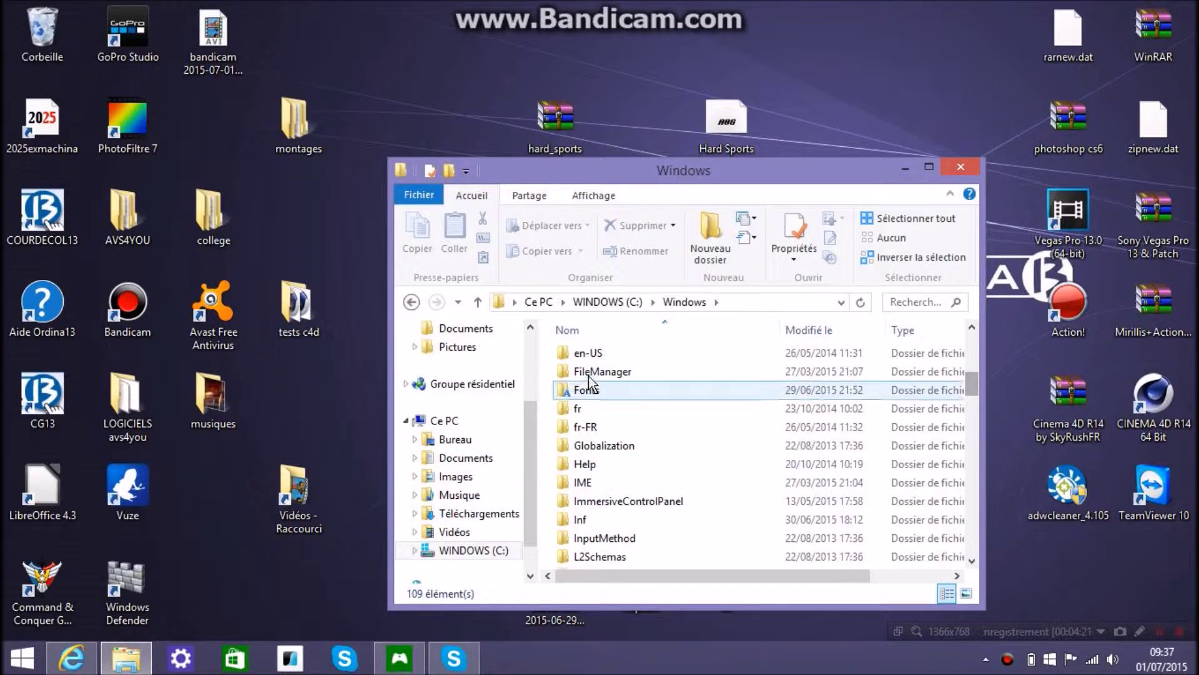
{"action": "scroll", "coordinate": [587, 430], "scroll_direction": "down", "scroll_amount": 20}
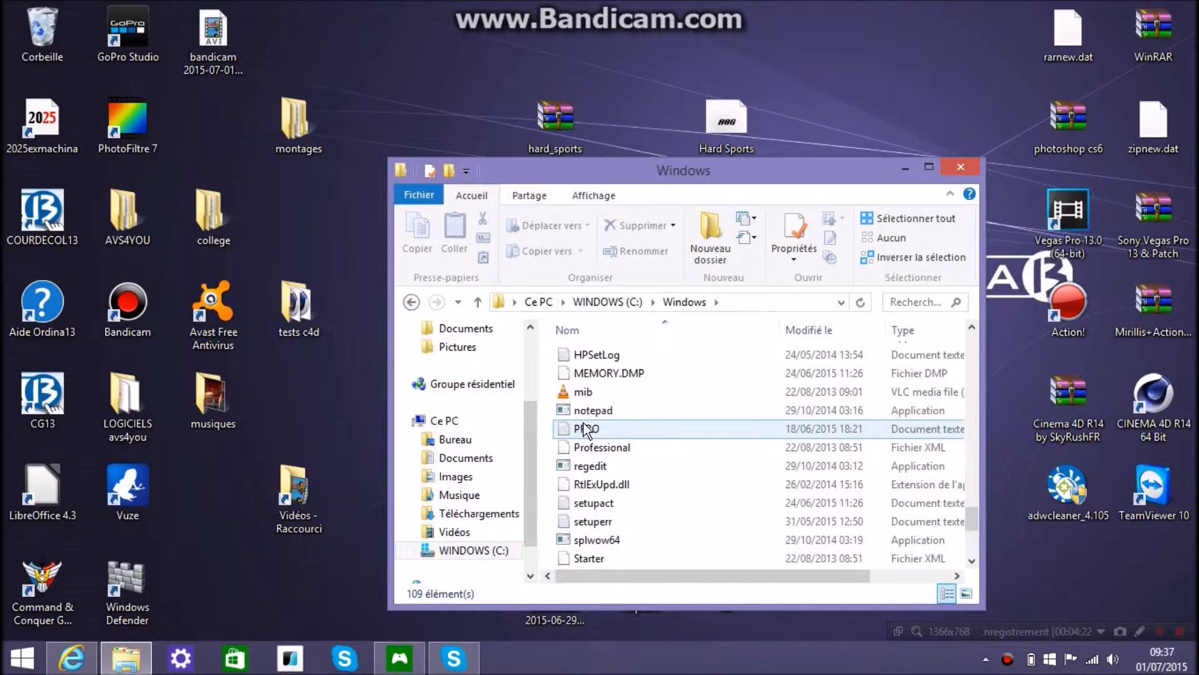
{"action": "scroll", "coordinate": [584, 425], "scroll_direction": "up", "scroll_amount": 12}
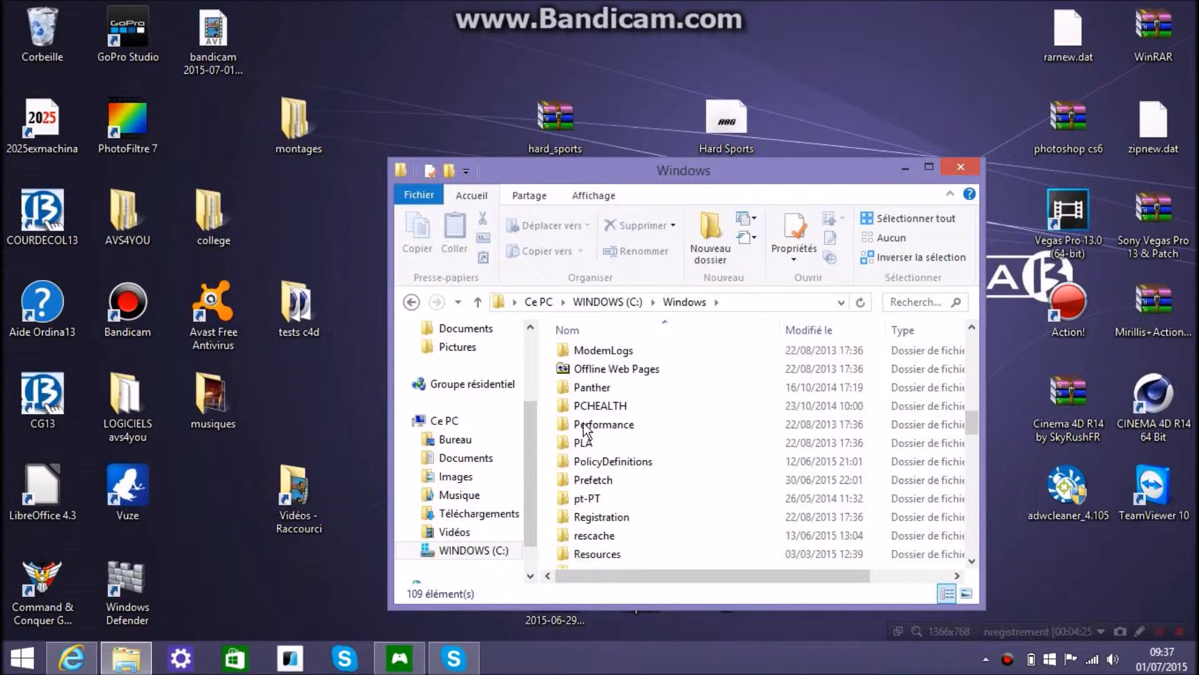
{"action": "scroll", "coordinate": [583, 428], "scroll_direction": "up", "scroll_amount": 8}
{"action": "scroll", "coordinate": [579, 462], "scroll_direction": "down", "scroll_amount": 2}
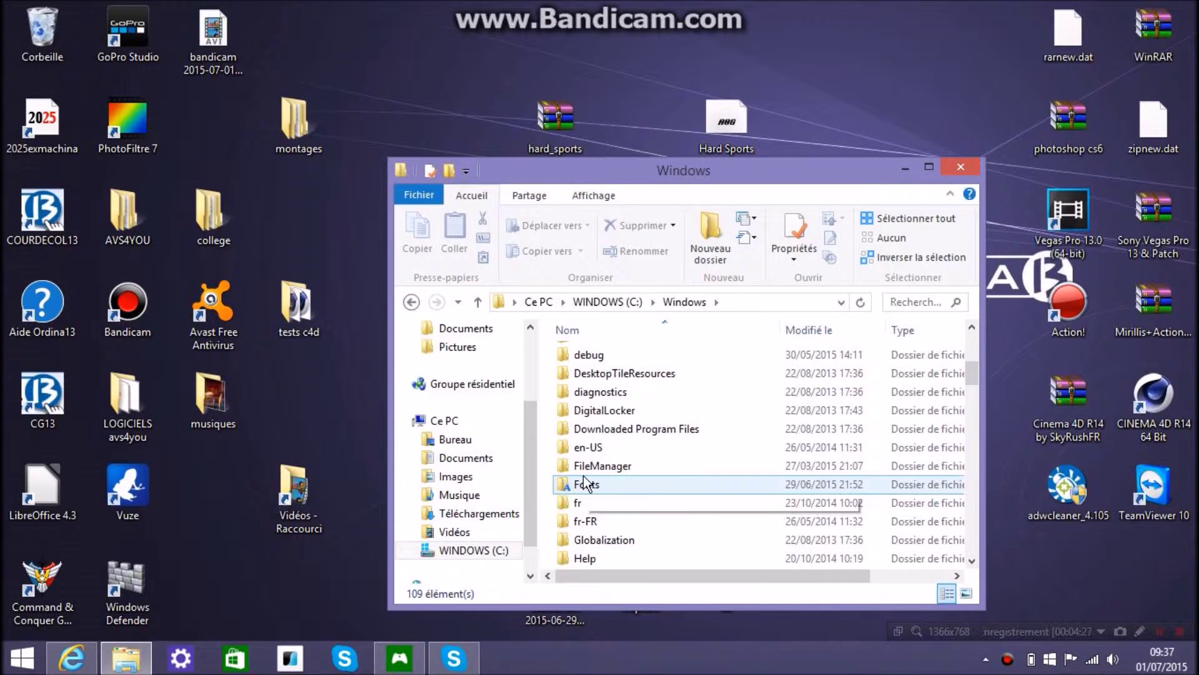
{"action": "double_click", "coordinate": [578, 480]}
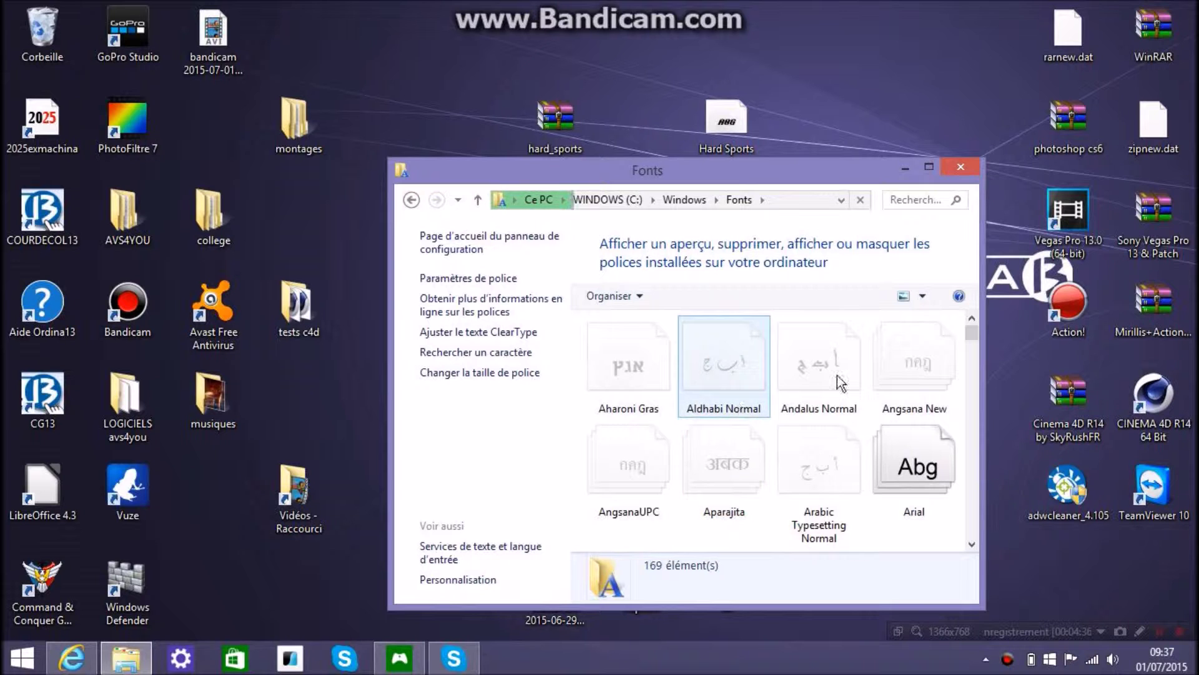
Install Hard Sports.ttf into the Fonts folder and search 'Hard' to confirm it's listed
{"action": "left_click", "coordinate": [970, 334]}
{"action": "left_click_drag", "start_coordinate": [972, 344], "coordinate": [950, 312]}
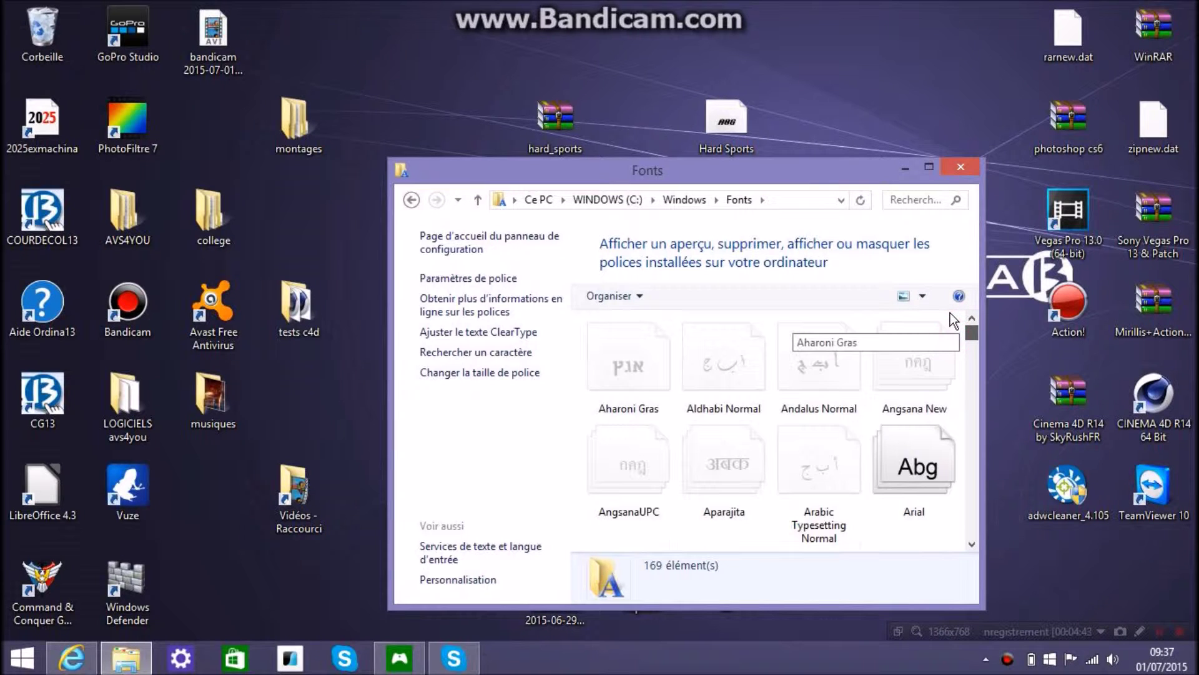
{"action": "left_click_drag", "start_coordinate": [727, 118], "coordinate": [783, 411]}
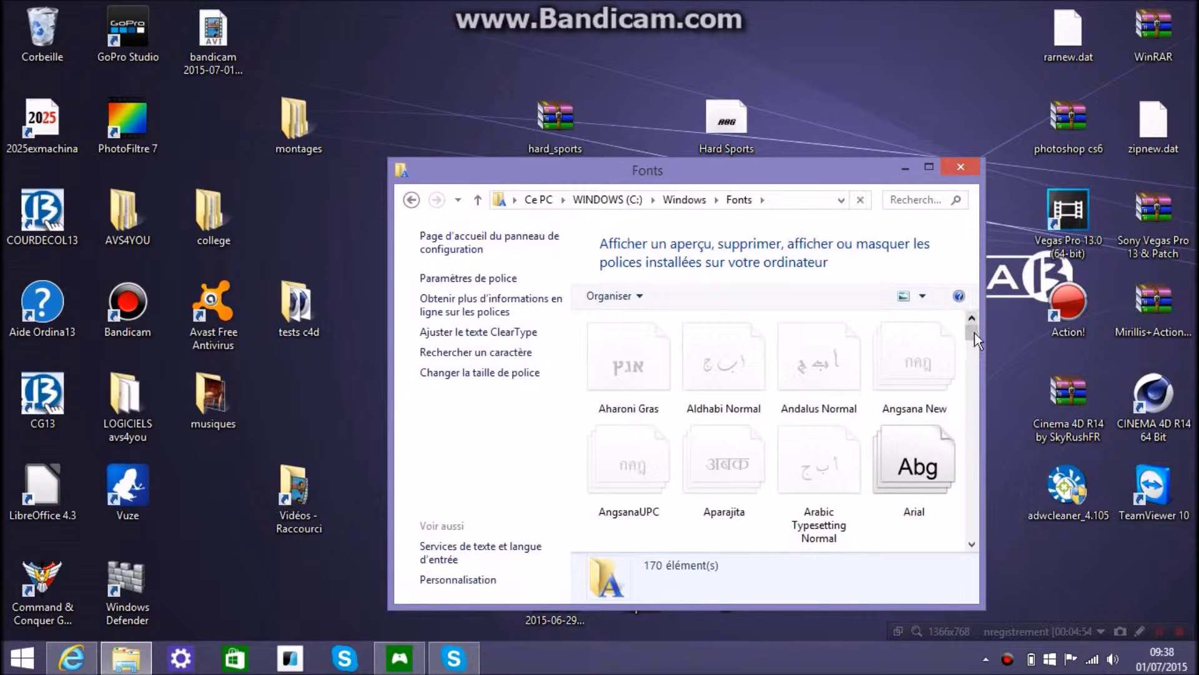
{"action": "scroll", "coordinate": [974, 332], "scroll_direction": "down", "scroll_amount": 2}
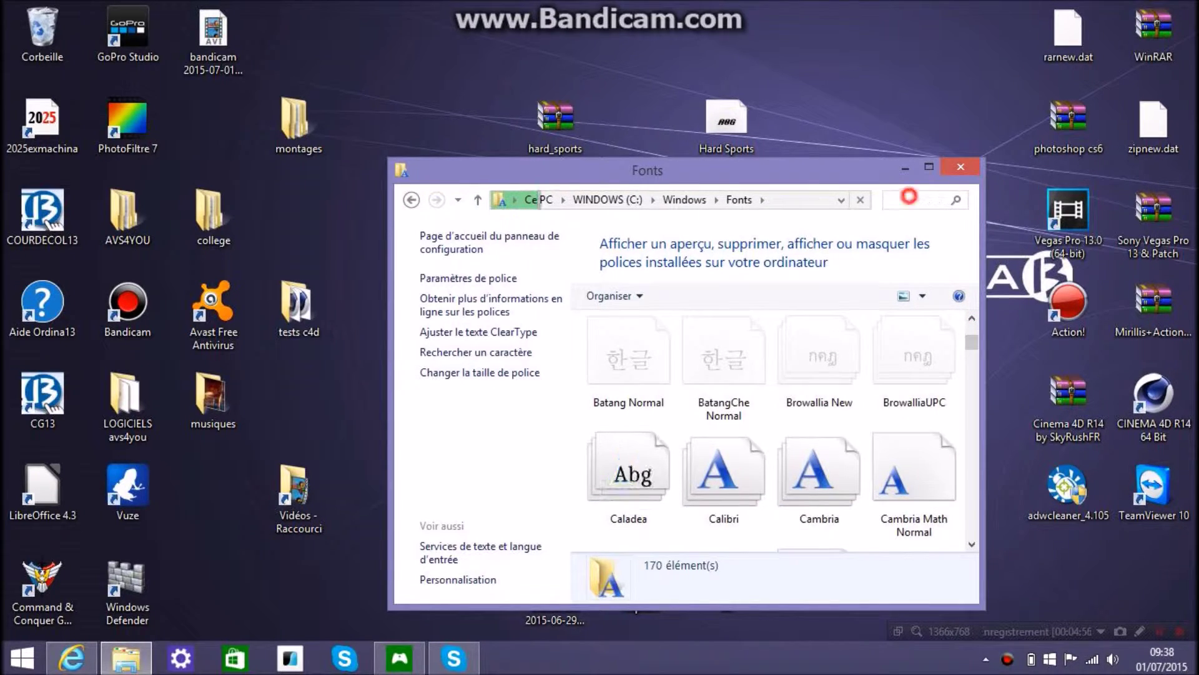
{"action": "type", "text": "H"}
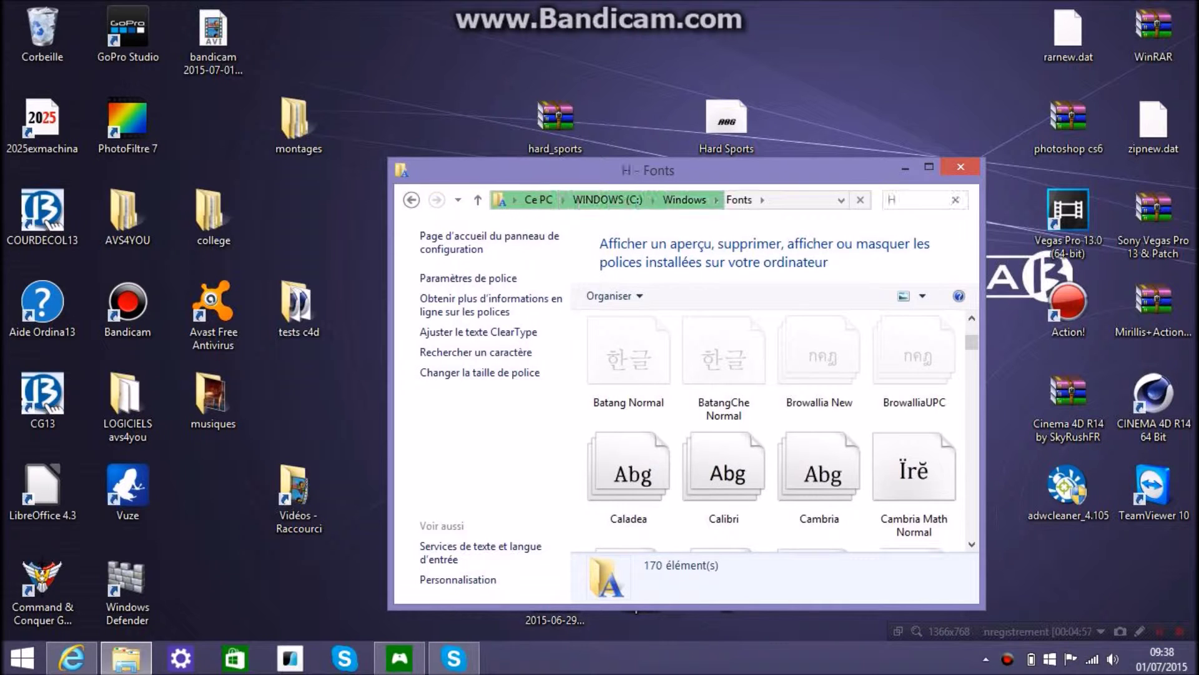
{"action": "type", "text": "a"}
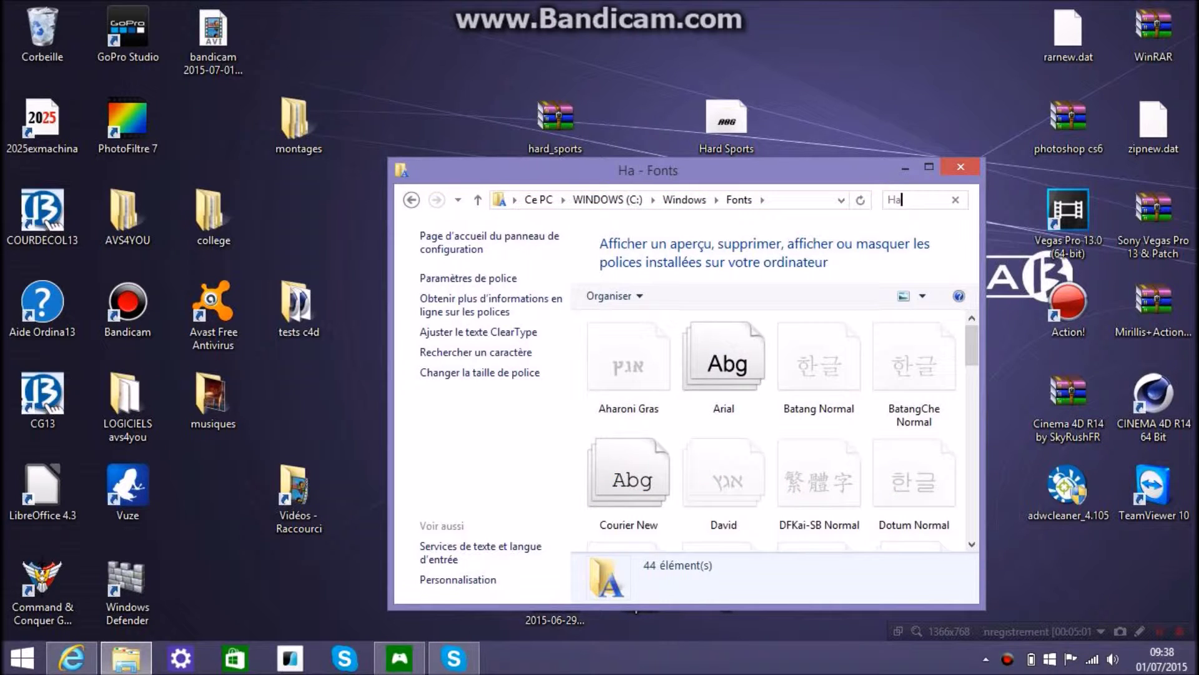
{"action": "type", "text": "rd"}
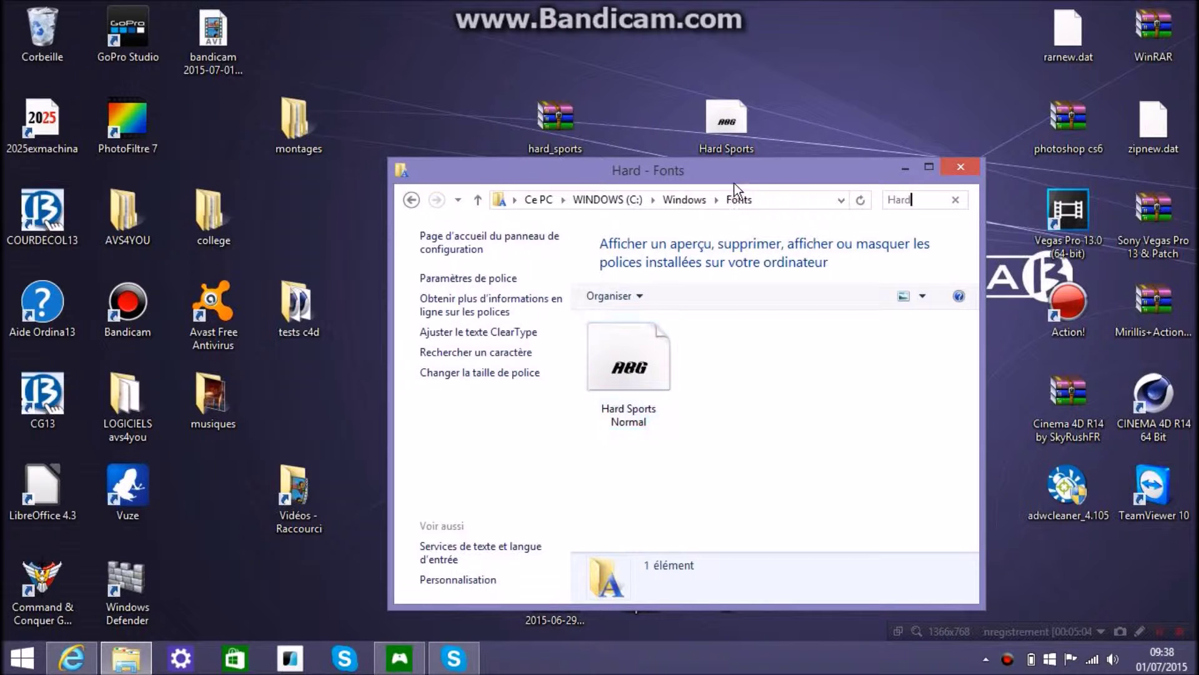
Close the Fonts window and select the Hard Sports file and hard_sports archive on the desktop
{"action": "left_click", "coordinate": [945, 166]}
{"action": "left_click_drag", "start_coordinate": [718, 288], "coordinate": [762, 51]}
{"action": "left_click_drag", "start_coordinate": [817, 167], "coordinate": [819, 216]}
{"action": "left_click_drag", "start_coordinate": [699, 213], "coordinate": [712, 118]}
{"action": "left_click", "coordinate": [535, 131]}
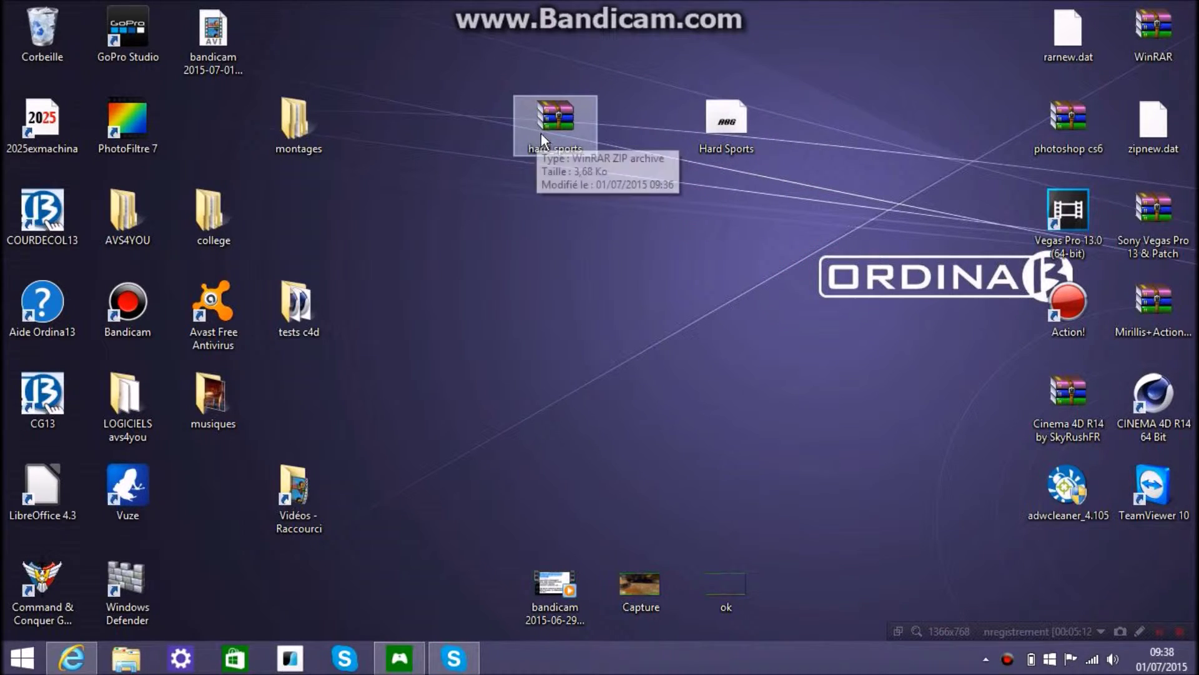
Delete the hard_sports archive and drag Hard Sports.ttf into the Recycle Bin
{"action": "key", "text": "Delete"}
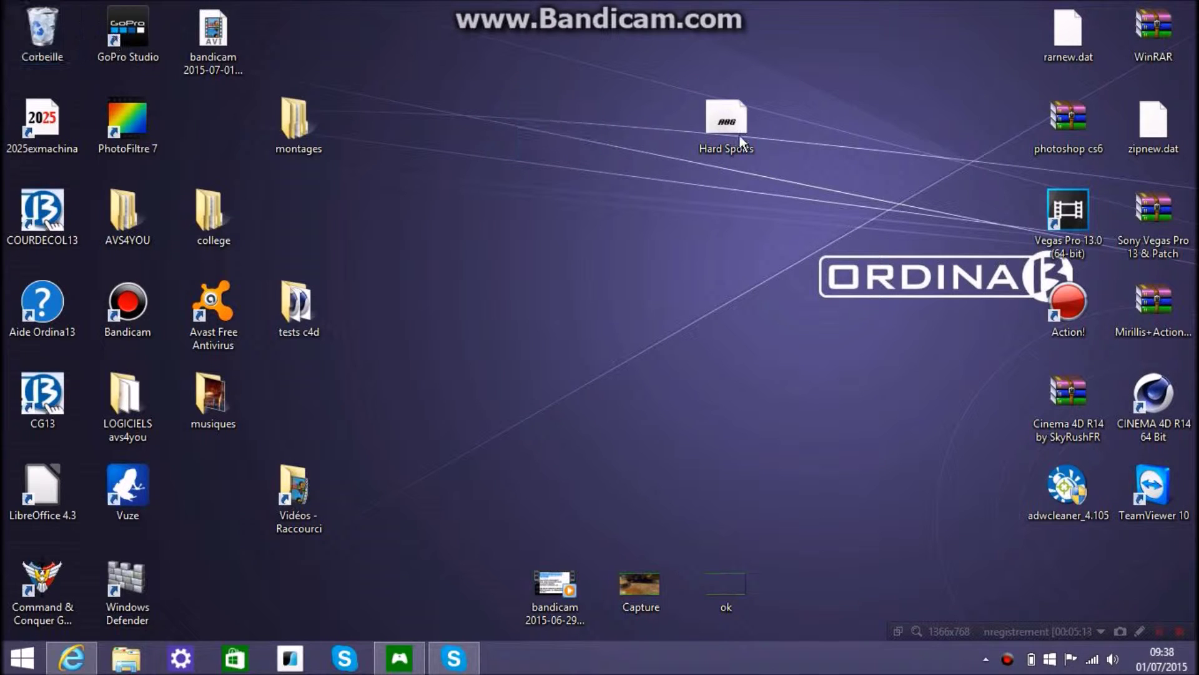
{"action": "left_click", "coordinate": [726, 121]}
{"action": "right_click", "coordinate": [728, 118]}
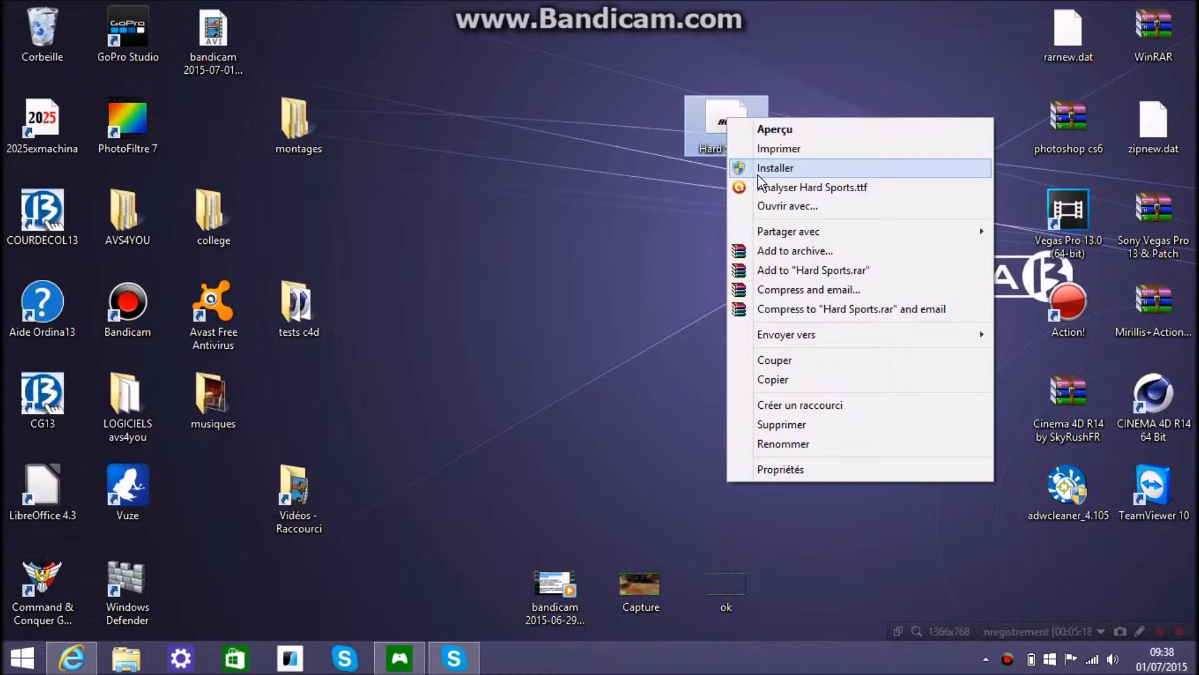
{"action": "left_click", "coordinate": [785, 164]}
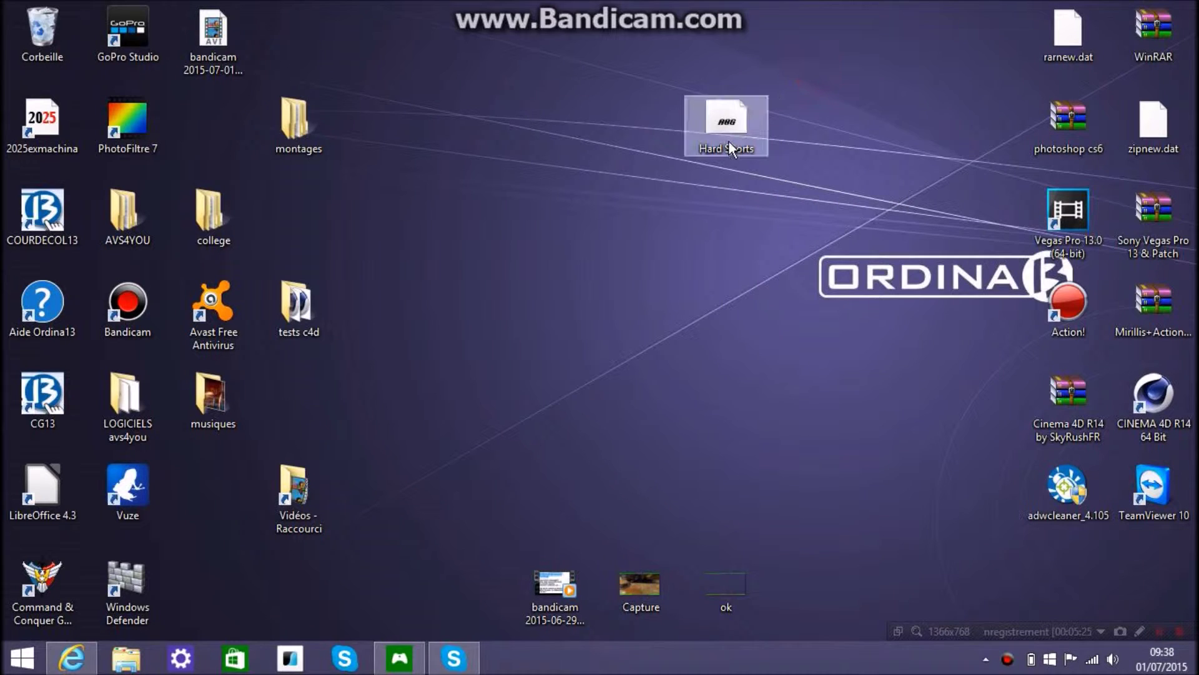
{"action": "left_click_drag", "start_coordinate": [708, 133], "coordinate": [36, 36]}
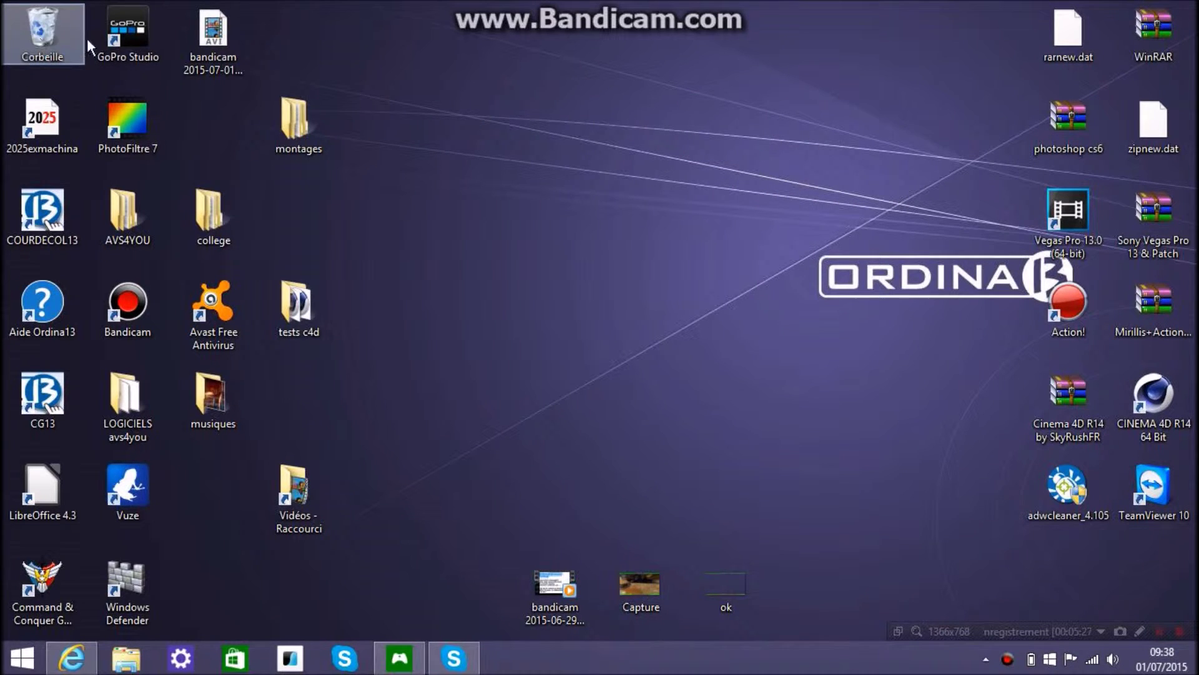
Launch WordPad from the Start app list and move its window up and left
{"action": "left_click", "coordinate": [22, 658]}
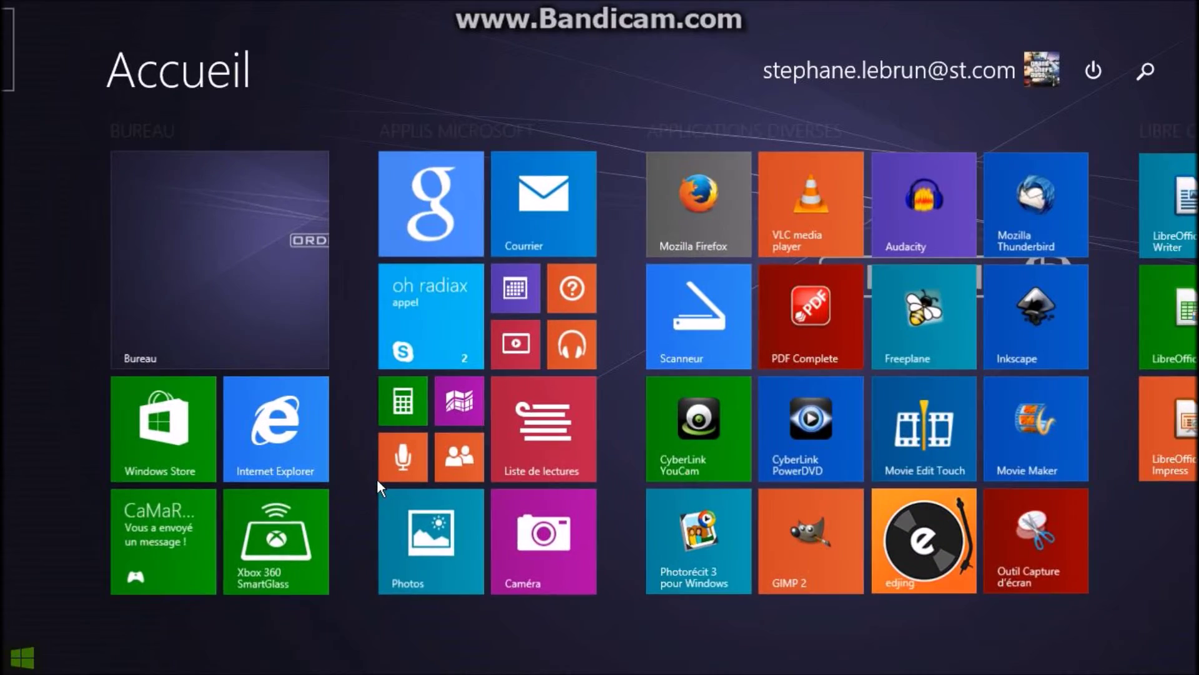
{"action": "scroll", "coordinate": [1082, 461], "scroll_direction": "down", "scroll_amount": 5}
{"action": "left_click", "coordinate": [800, 426]}
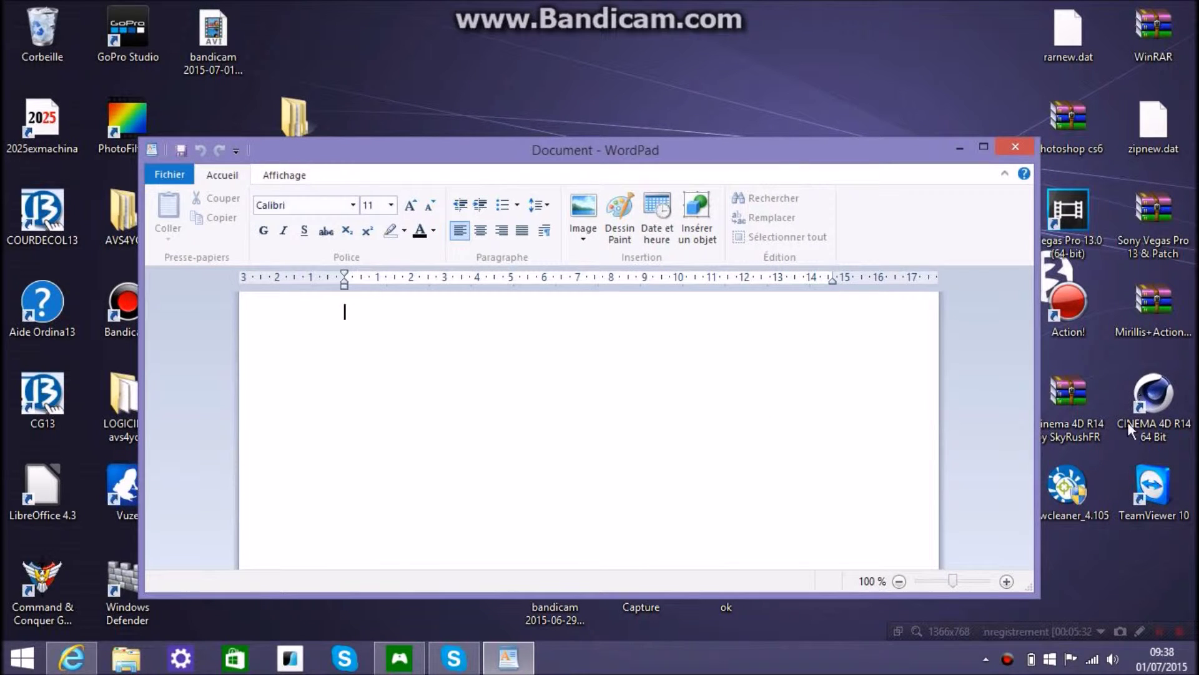
{"action": "left_click_drag", "start_coordinate": [606, 156], "coordinate": [566, 119]}
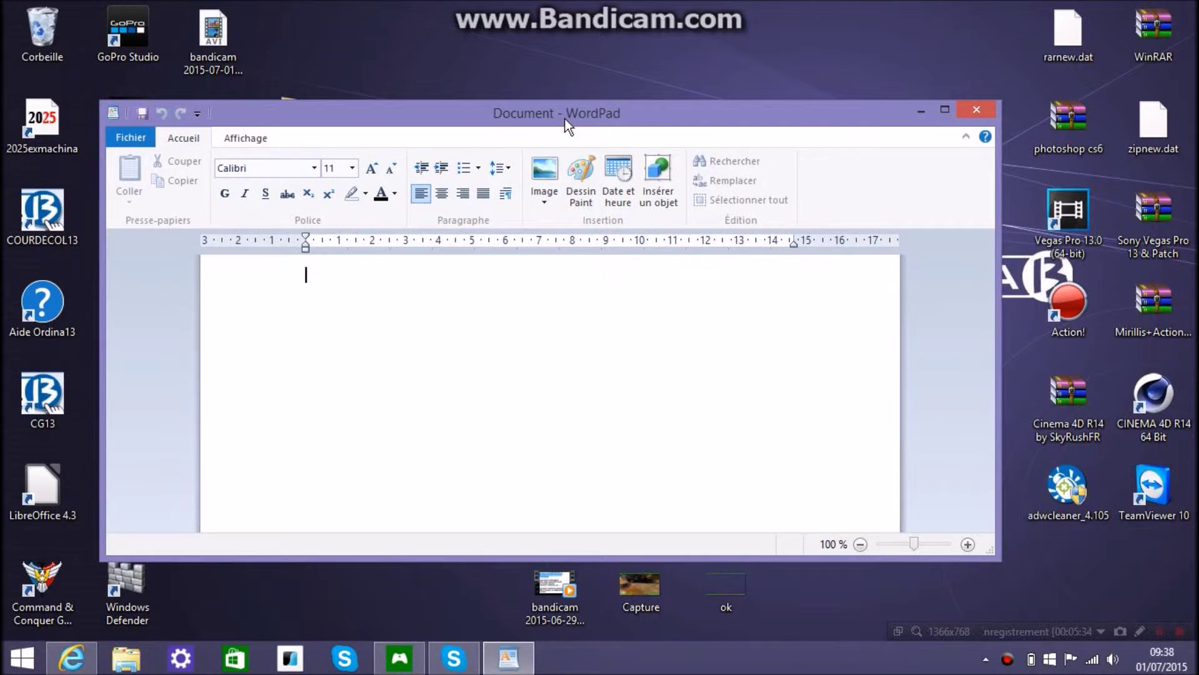
{"action": "left_click", "coordinate": [296, 392]}
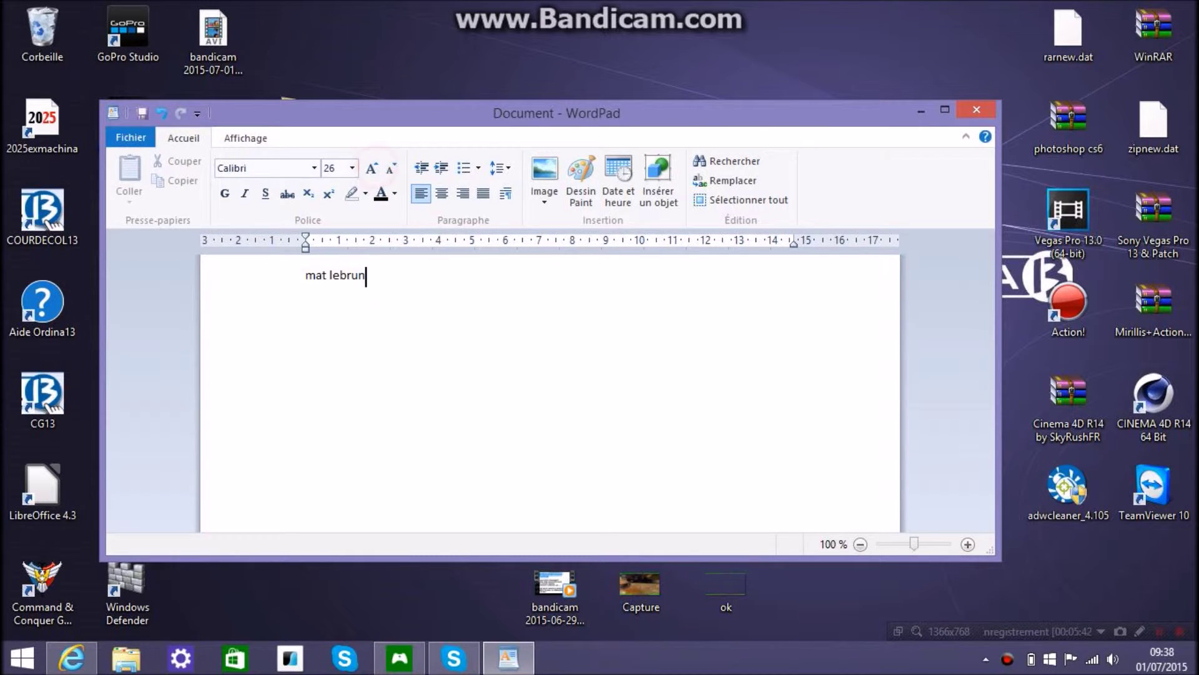
{"action": "triple_click", "coordinate": [374, 289]}
Enlarge the selected text to 36 pt and apply the Hard Sports font
{"action": "left_click", "coordinate": [372, 168]}
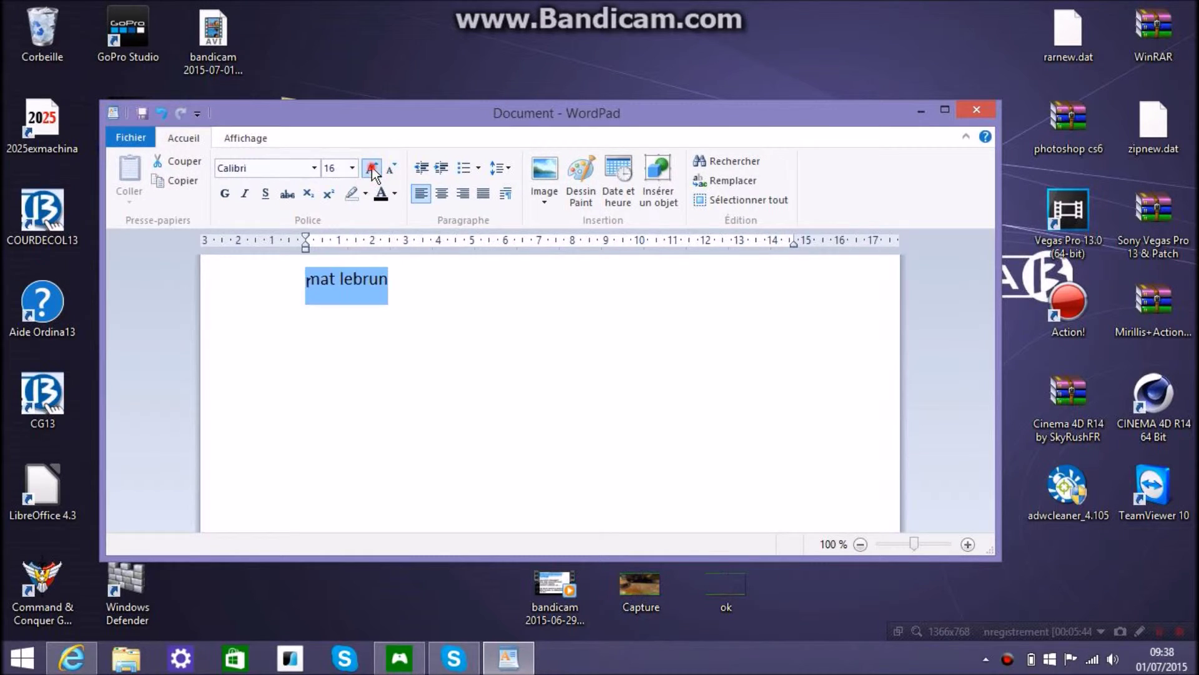
{"action": "left_click", "coordinate": [372, 168]}
{"action": "left_click", "coordinate": [372, 168]}
{"action": "left_click", "coordinate": [371, 168]}
{"action": "left_click", "coordinate": [315, 168]}
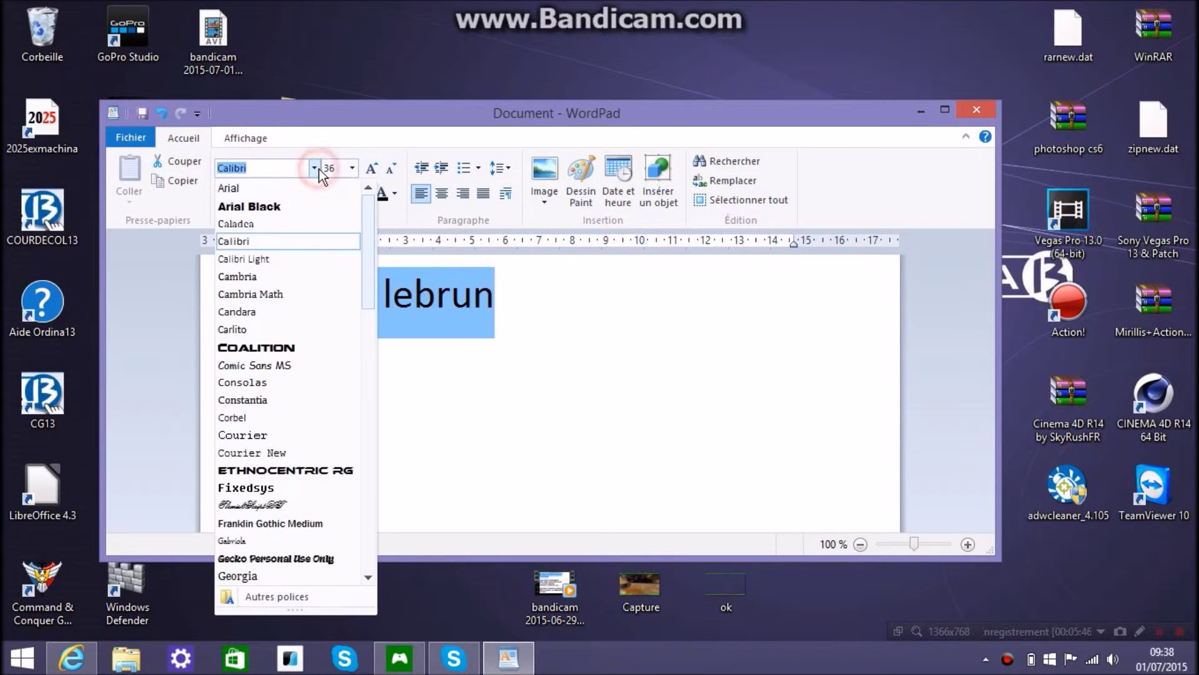
{"action": "left_click_drag", "start_coordinate": [369, 274], "coordinate": [360, 378]}
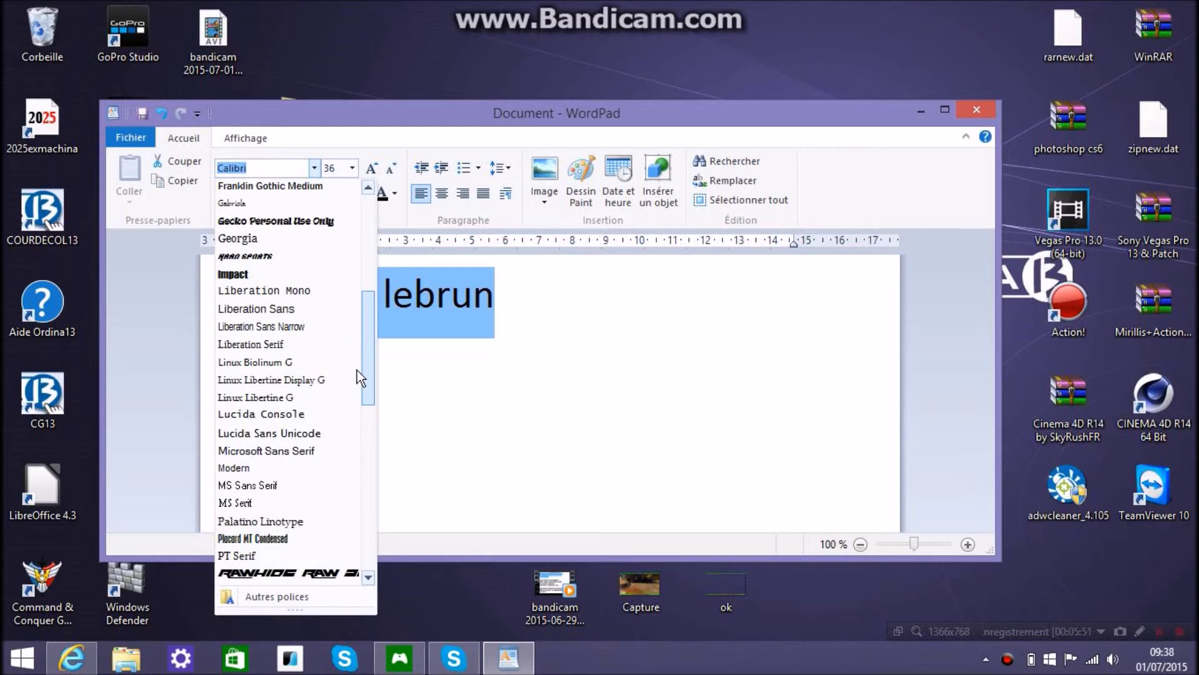
{"action": "left_click", "coordinate": [245, 257]}
{"action": "left_click", "coordinate": [381, 290]}
{"action": "triple_click", "coordinate": [595, 316]}
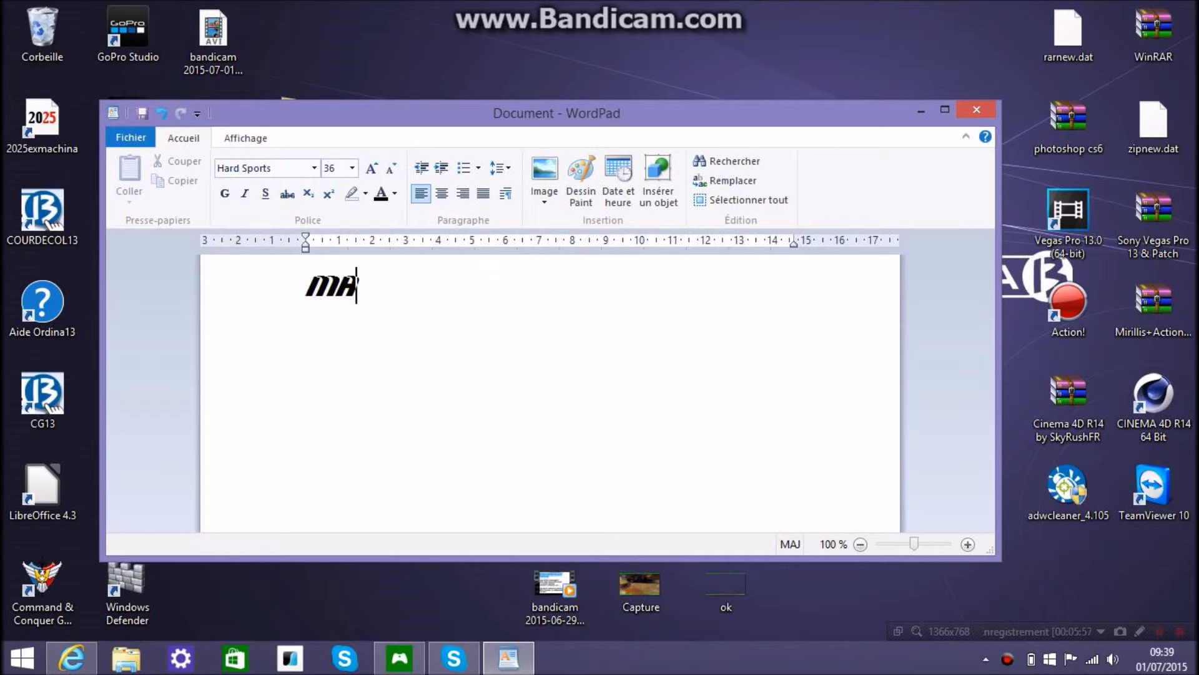
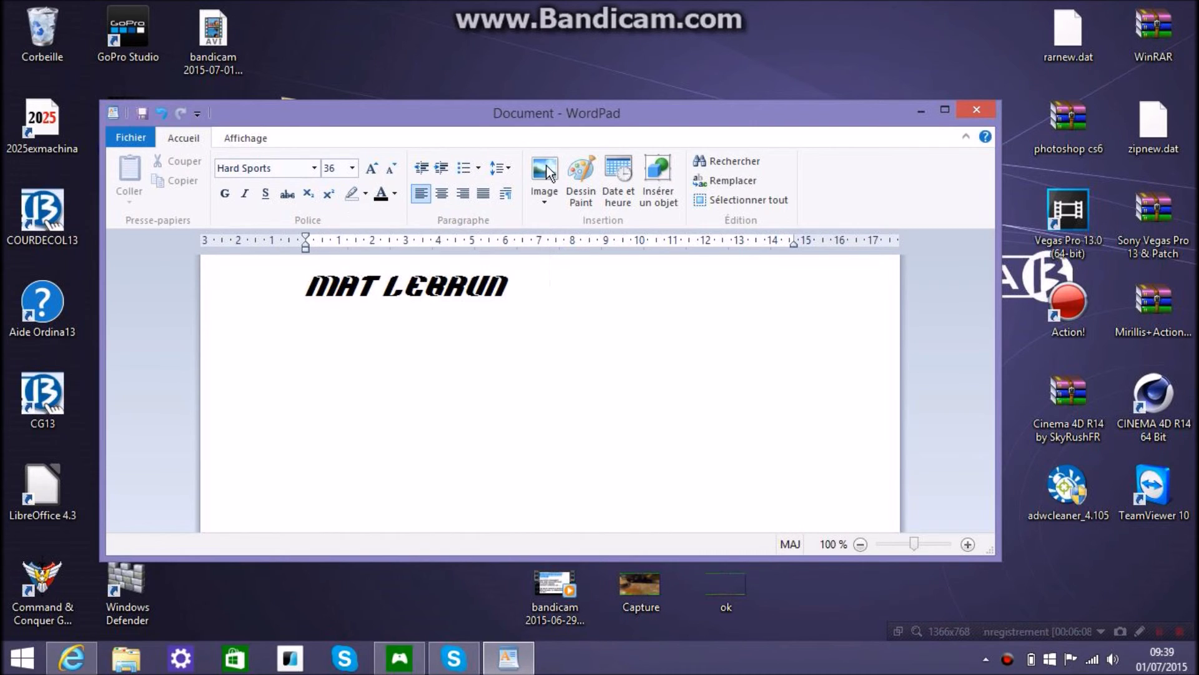
{"action": "left_click_drag", "start_coordinate": [671, 53], "coordinate": [696, 65]}
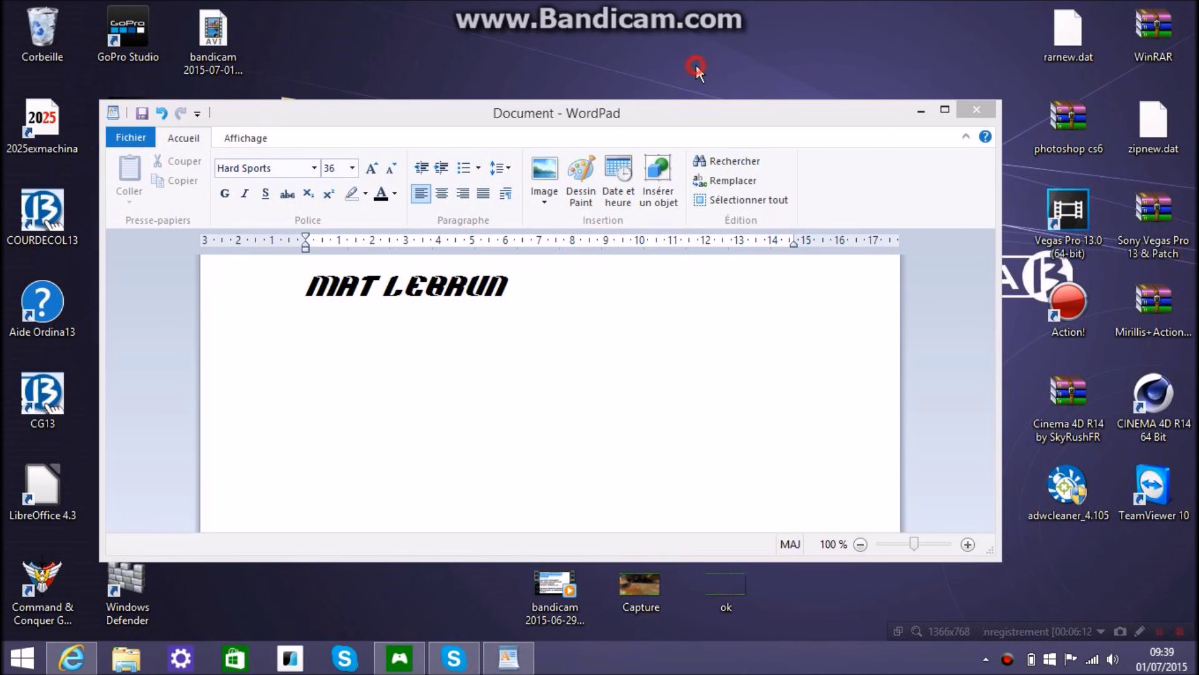